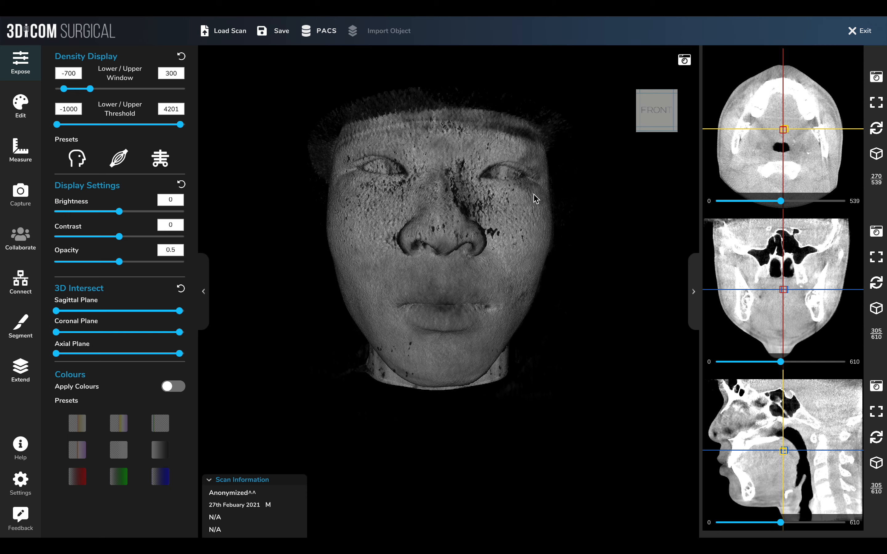
Rotate the 3D head volume with the orientation cube, returning it to the front view
{"action": "left_click", "coordinate": [655, 91]}
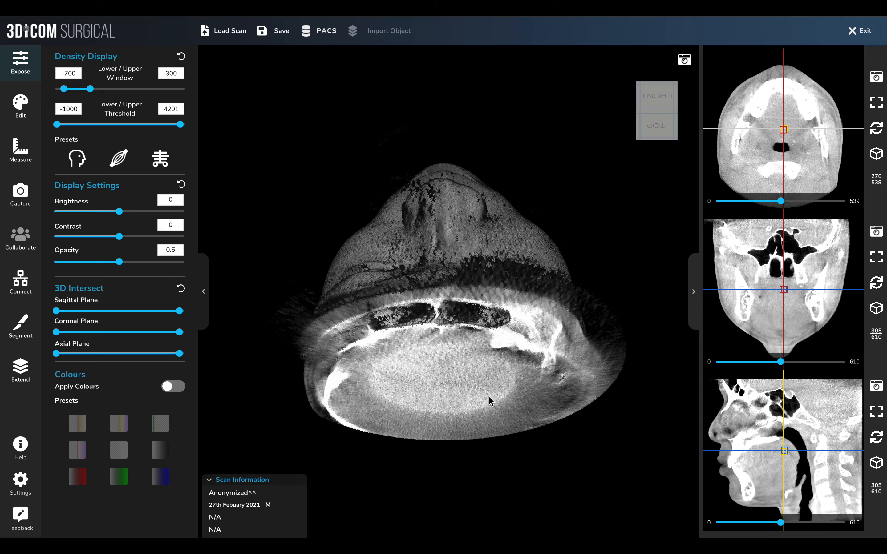
{"action": "left_click", "coordinate": [656, 95]}
{"action": "left_click_drag", "start_coordinate": [382, 260], "coordinate": [390, 482]}
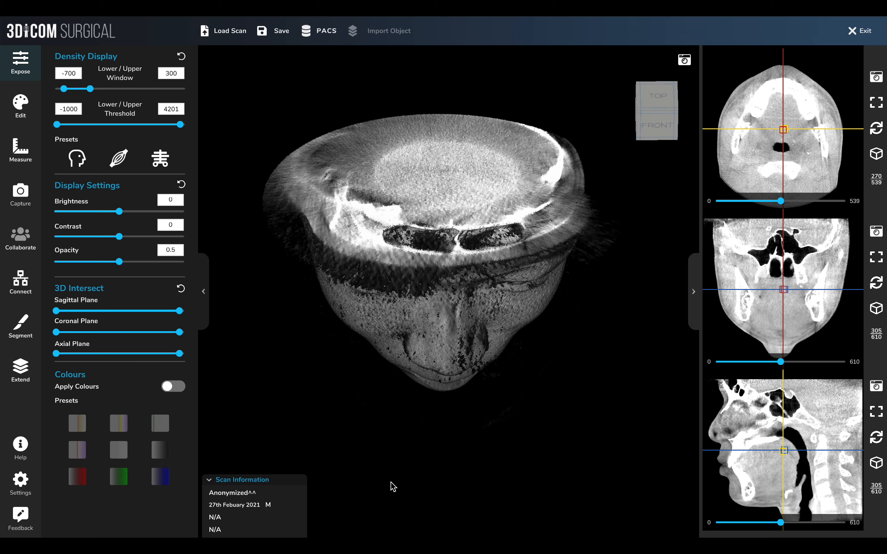
{"action": "left_click", "coordinate": [640, 115]}
{"action": "left_click", "coordinate": [658, 87]}
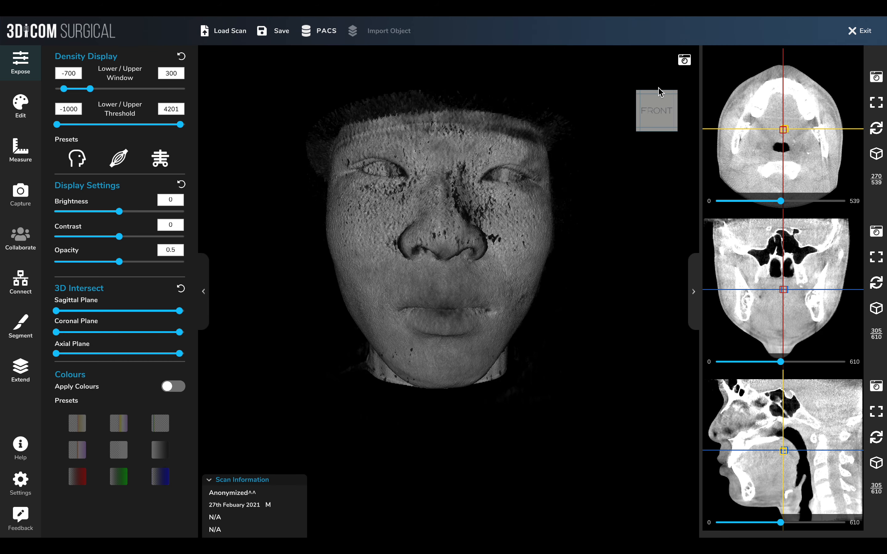
Orbit and tilt the 3D head model to view it from different angles
{"action": "left_click_drag", "start_coordinate": [340, 221], "coordinate": [505, 460]}
{"action": "left_click_drag", "start_coordinate": [461, 406], "coordinate": [408, 312]}
{"action": "left_click_drag", "start_coordinate": [535, 241], "coordinate": [508, 151]}
{"action": "left_click_drag", "start_coordinate": [573, 208], "coordinate": [345, 211]}
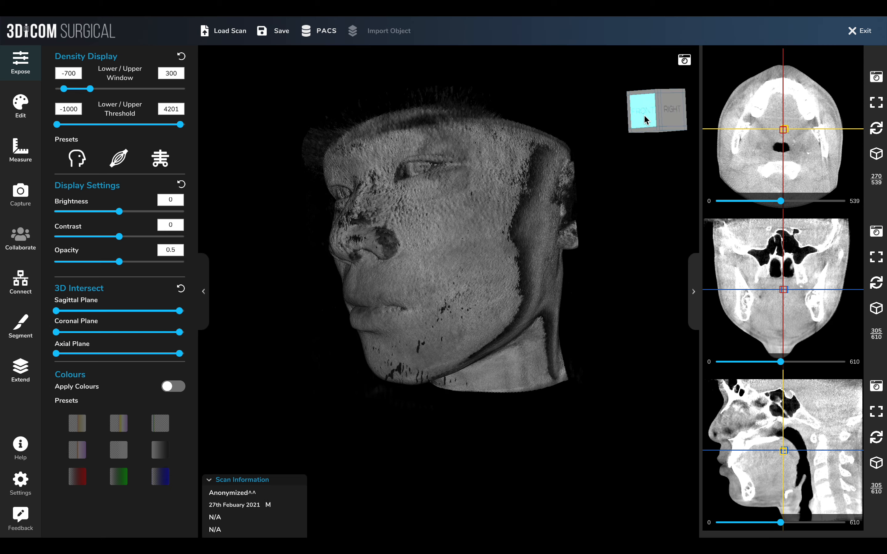
{"action": "left_click", "coordinate": [673, 115]}
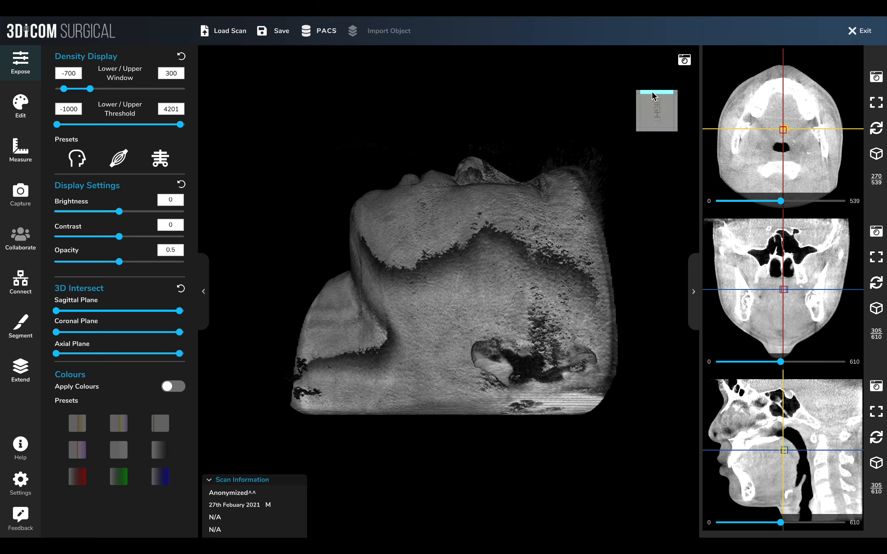
{"action": "left_click", "coordinate": [653, 96]}
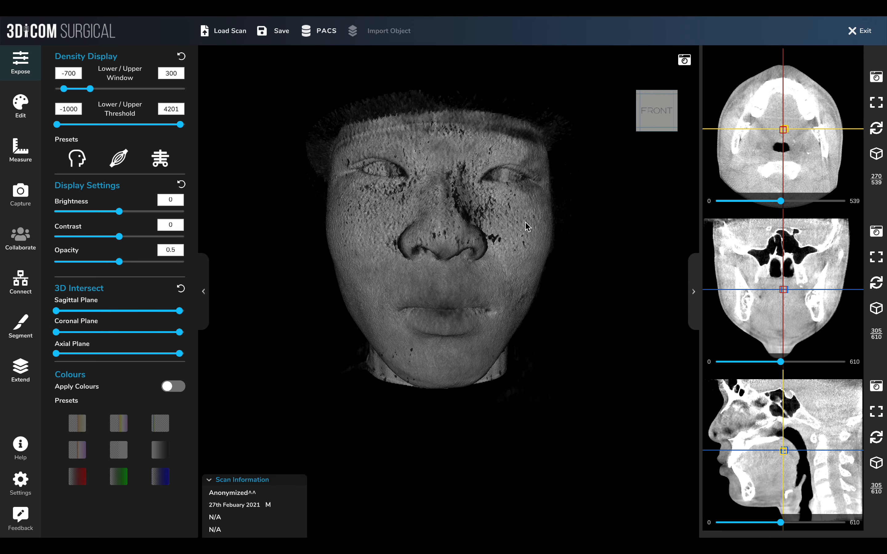
{"action": "left_click_drag", "start_coordinate": [560, 212], "coordinate": [378, 214]}
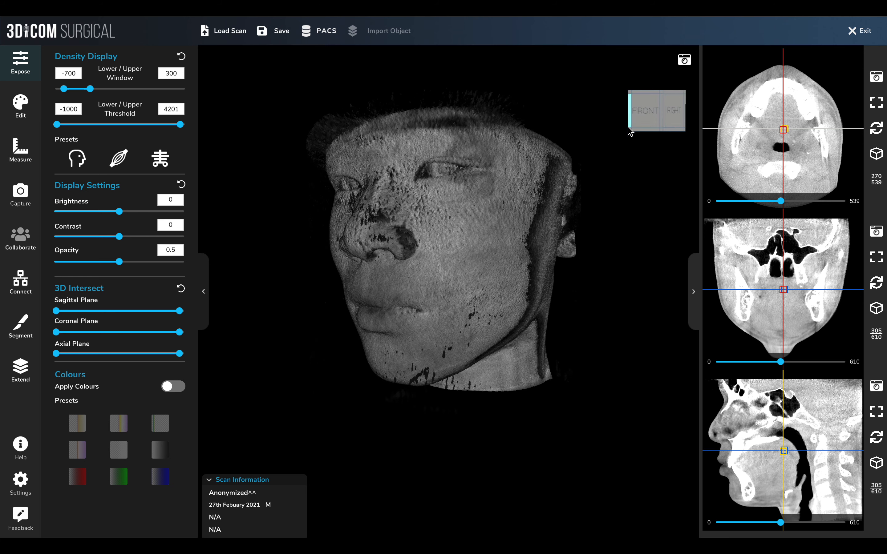
{"action": "key", "text": "Down"}
{"action": "key", "text": "Up"}
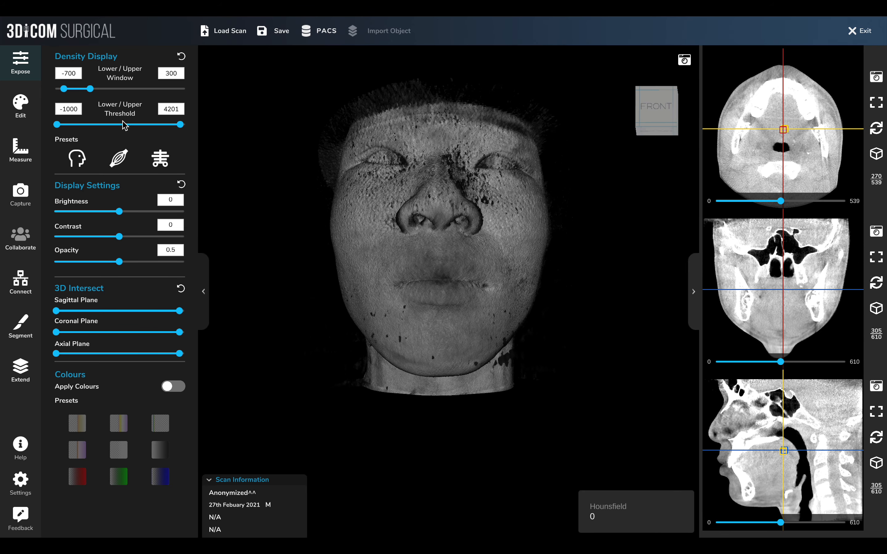
Try dragging the Lower/Upper Window sliders, resetting the density display in between
{"action": "left_click_drag", "start_coordinate": [92, 89], "coordinate": [121, 89]}
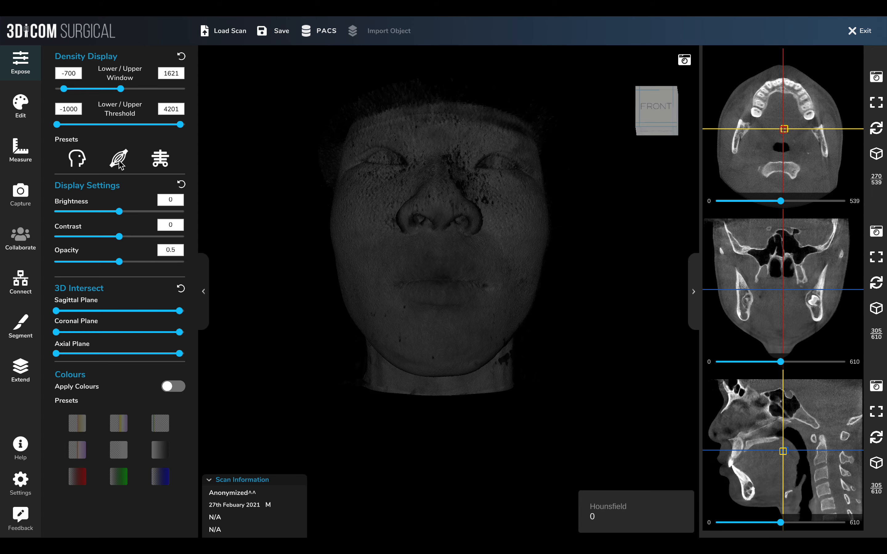
{"action": "left_click", "coordinate": [181, 56]}
{"action": "left_click_drag", "start_coordinate": [57, 89], "coordinate": [82, 89]}
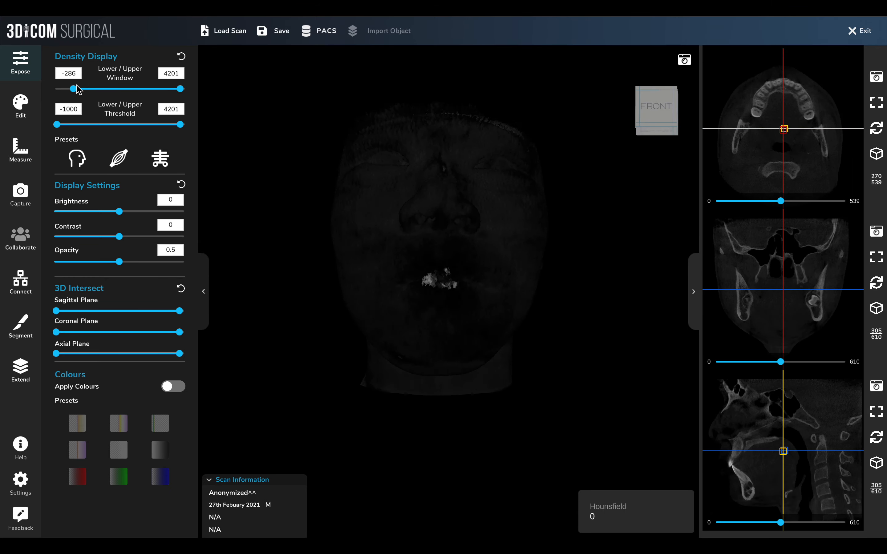
Apply the head density preset and set the upper window to 1327
{"action": "left_click", "coordinate": [79, 157]}
{"action": "left_click_drag", "start_coordinate": [89, 90], "coordinate": [114, 89]}
Orbit the 3D head model to inspect it from the side
{"action": "left_click_drag", "start_coordinate": [348, 196], "coordinate": [346, 278]}
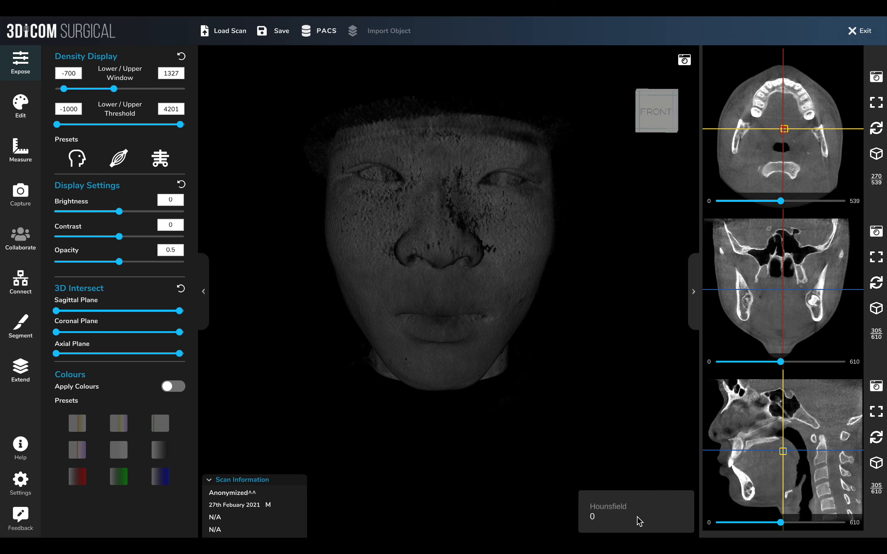
{"action": "left_click_drag", "start_coordinate": [469, 356], "coordinate": [655, 264]}
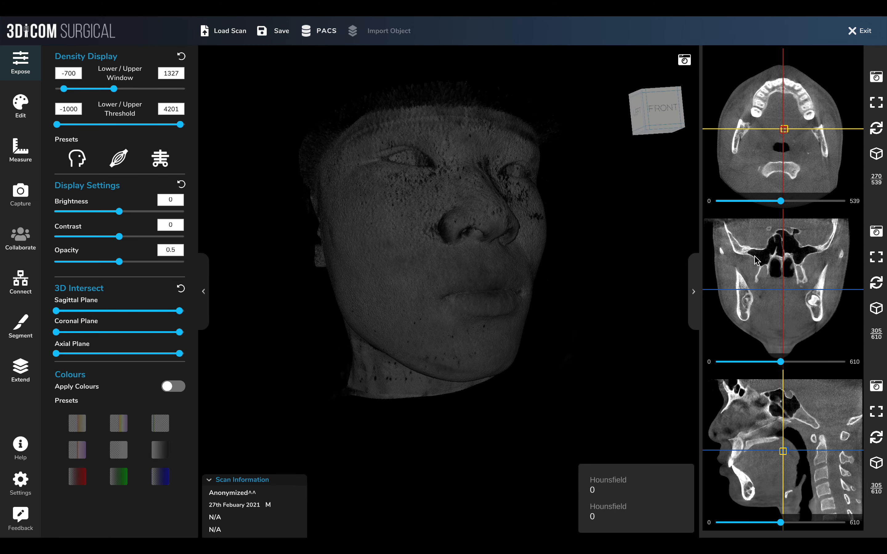
{"action": "left_click_drag", "start_coordinate": [586, 302], "coordinate": [367, 275]}
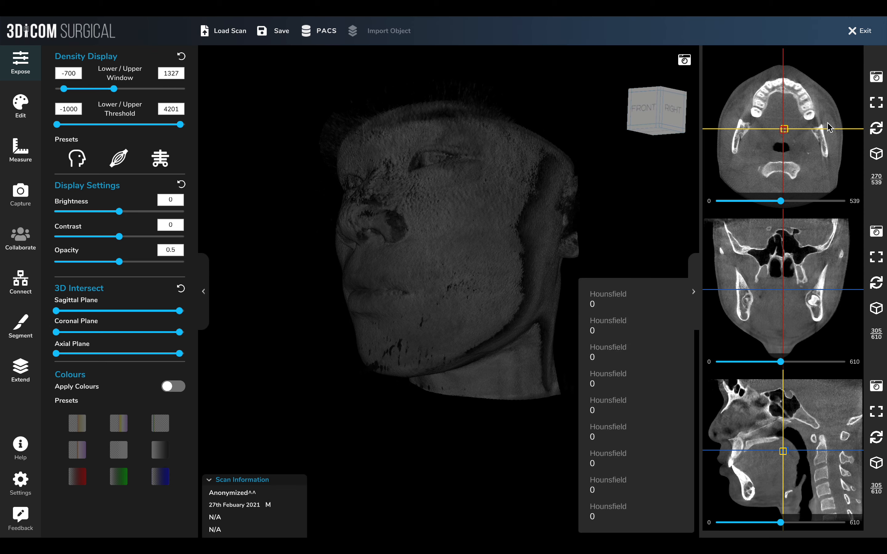
Enlarge the axial slice into the main viewport and turn on Hounsfield Display in the Segment panel
{"action": "left_click", "coordinate": [876, 104]}
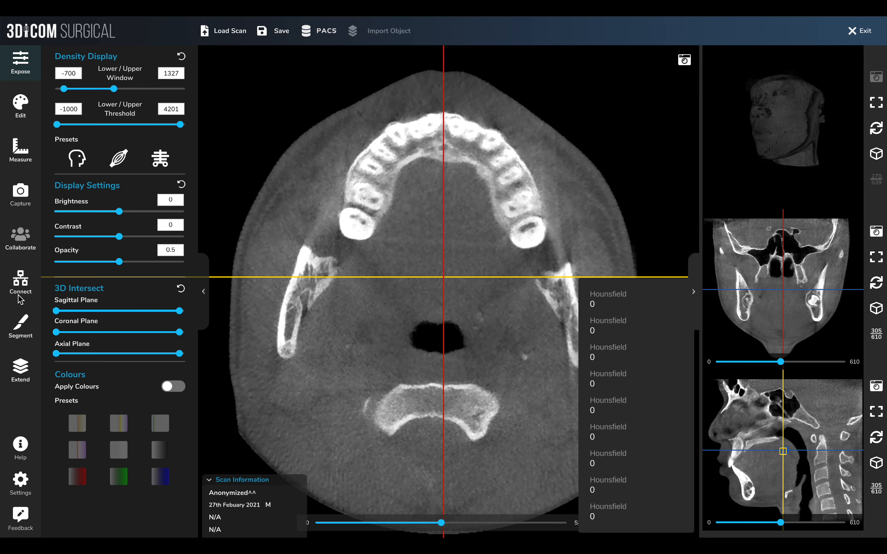
{"action": "left_click", "coordinate": [21, 326]}
{"action": "left_click", "coordinate": [171, 195]}
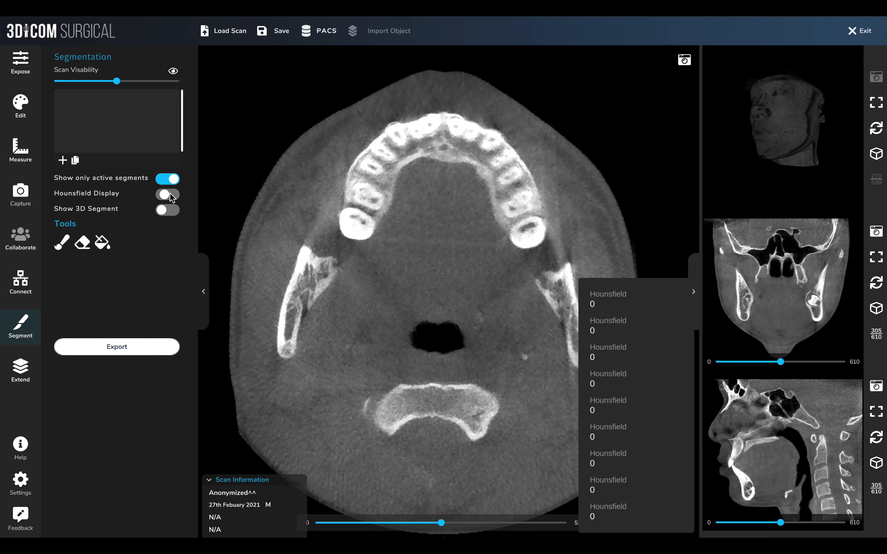
{"action": "left_click", "coordinate": [174, 196]}
Try enabling the Hounsfield Pointer in the global settings, then close the settings
{"action": "left_click", "coordinate": [32, 484]}
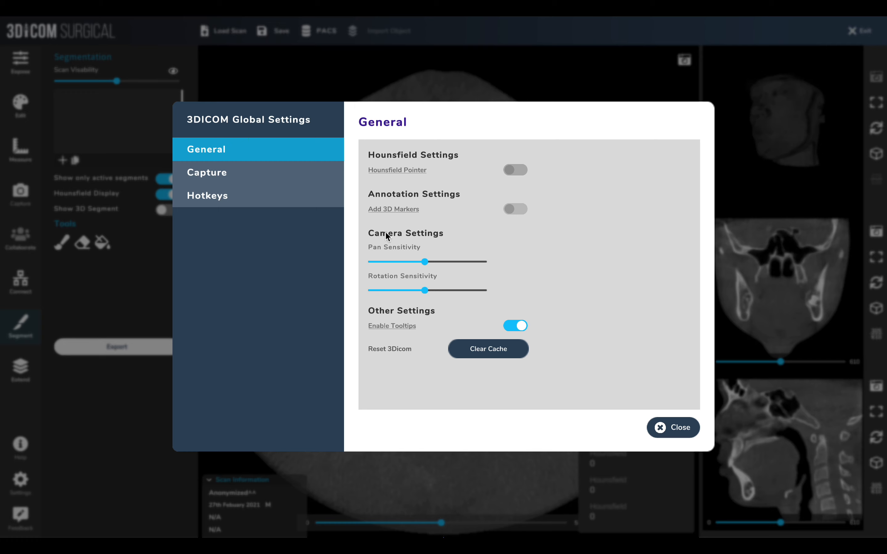
{"action": "left_click", "coordinate": [520, 171]}
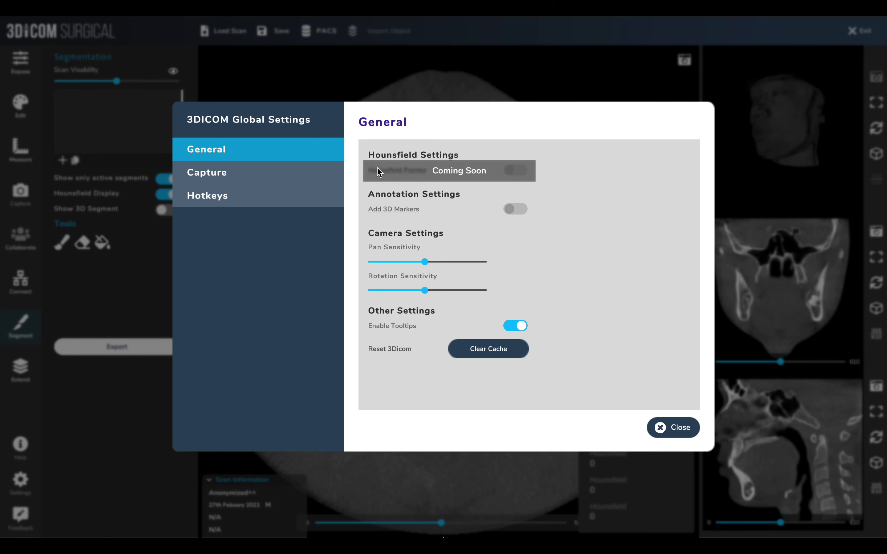
{"action": "left_click", "coordinate": [659, 424]}
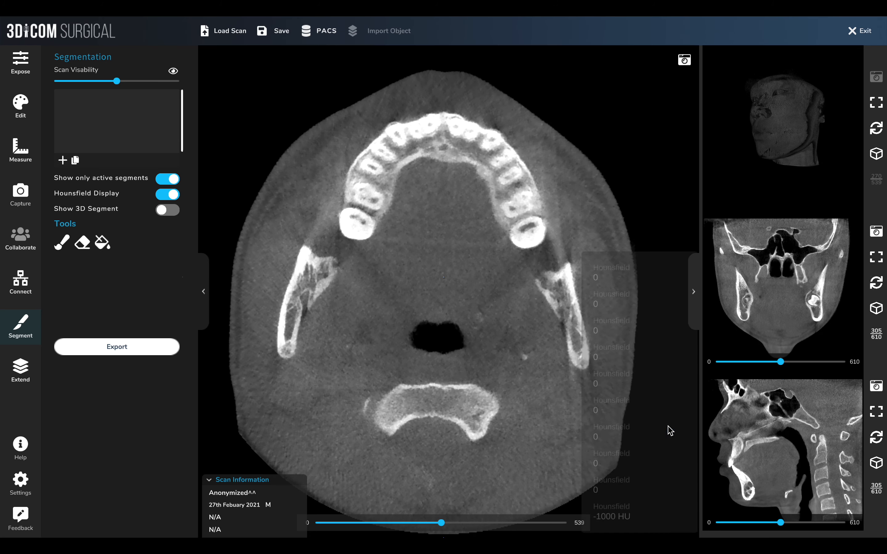
Return to the Segment panel, re-enable Hounsfield Display and point at the teeth to check their Hounsfield value
{"action": "left_click", "coordinate": [17, 73]}
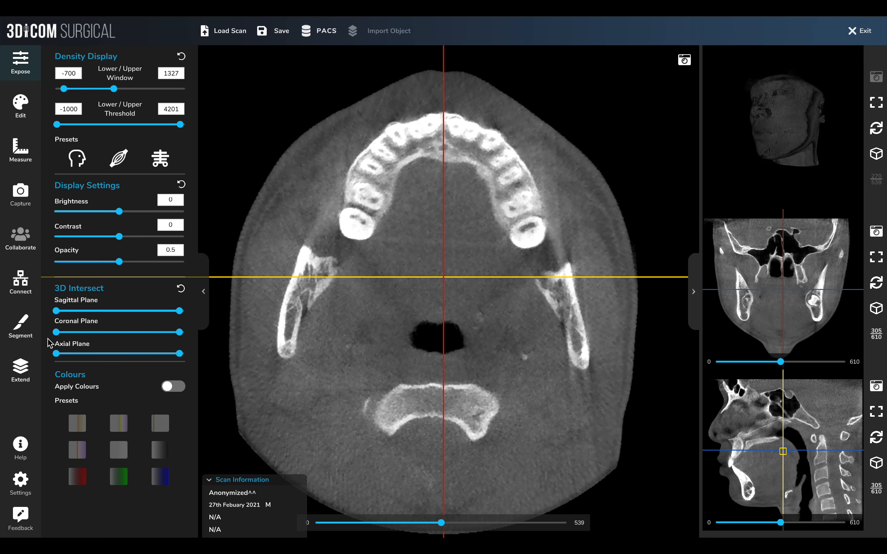
{"action": "left_click", "coordinate": [25, 322]}
{"action": "left_click", "coordinate": [164, 195]}
{"action": "left_click", "coordinate": [164, 194]}
{"action": "mouse_move", "coordinate": [449, 300]}
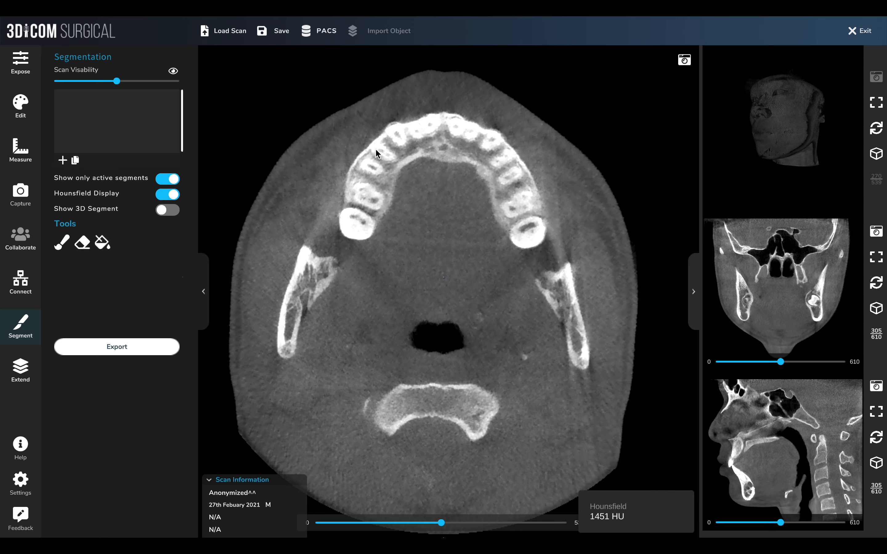
Turn Hounsfield Display off and back on around a visit to the global settings
{"action": "left_click", "coordinate": [171, 194]}
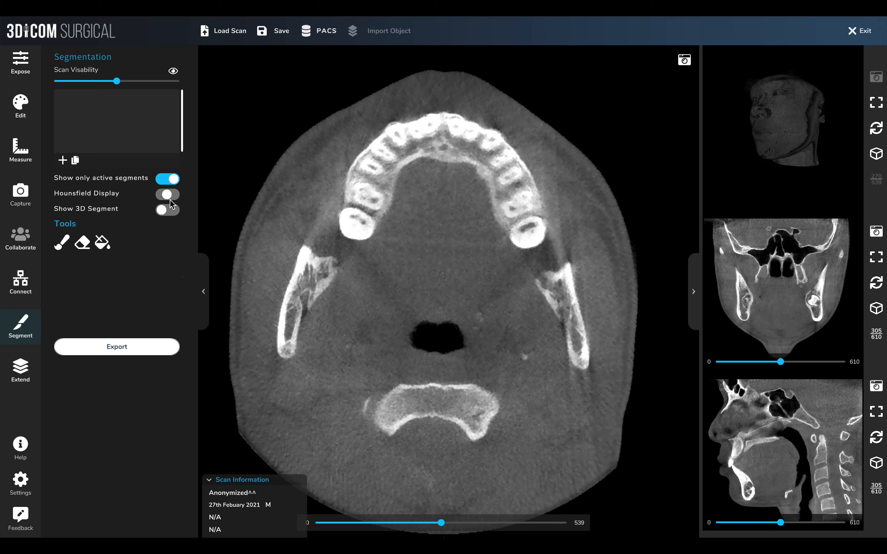
{"action": "left_click", "coordinate": [21, 486]}
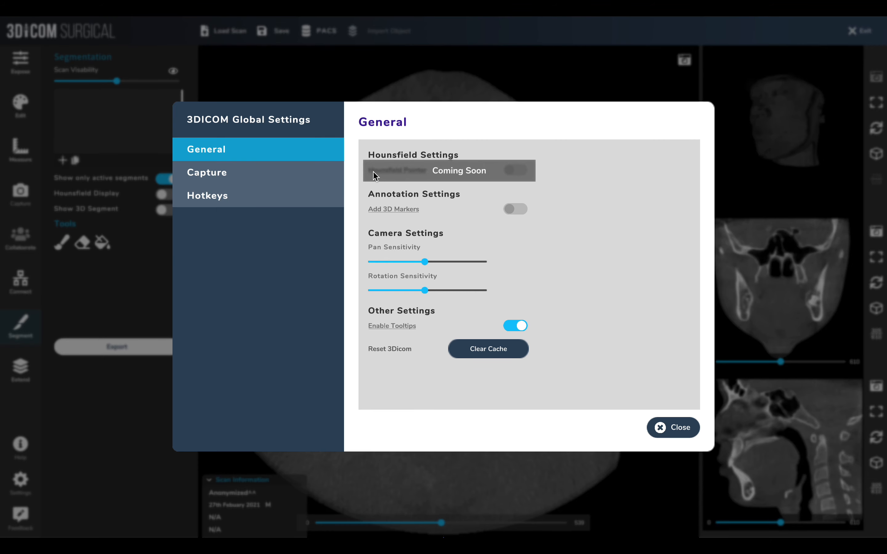
{"action": "left_click", "coordinate": [662, 428]}
{"action": "left_click", "coordinate": [171, 196]}
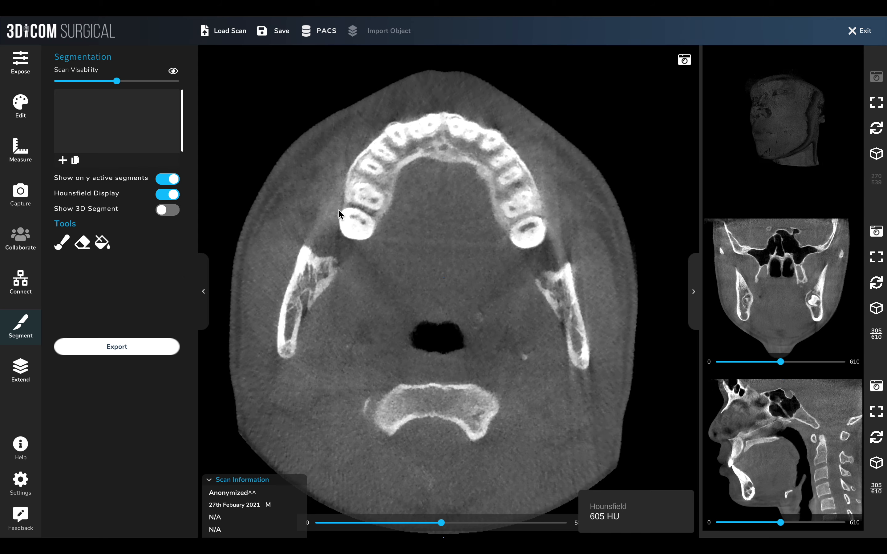
Browse the brush tool properties and the Expose, Edit and Measure panels
{"action": "left_click", "coordinate": [58, 247]}
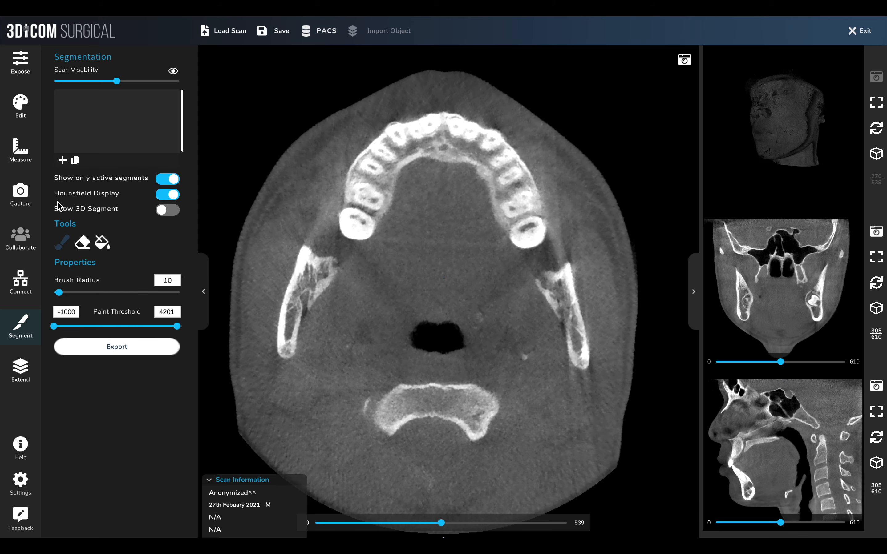
{"action": "left_click", "coordinate": [22, 74]}
{"action": "left_click", "coordinate": [21, 116]}
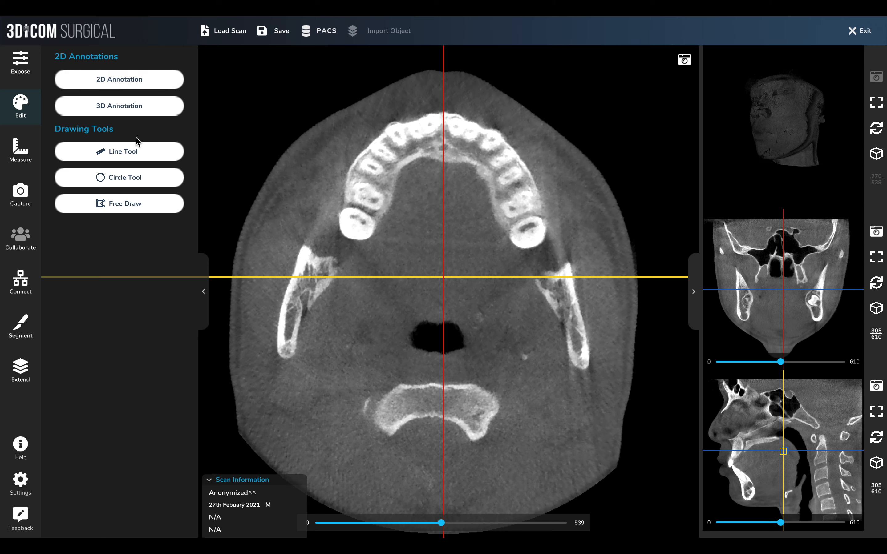
{"action": "left_click", "coordinate": [29, 149]}
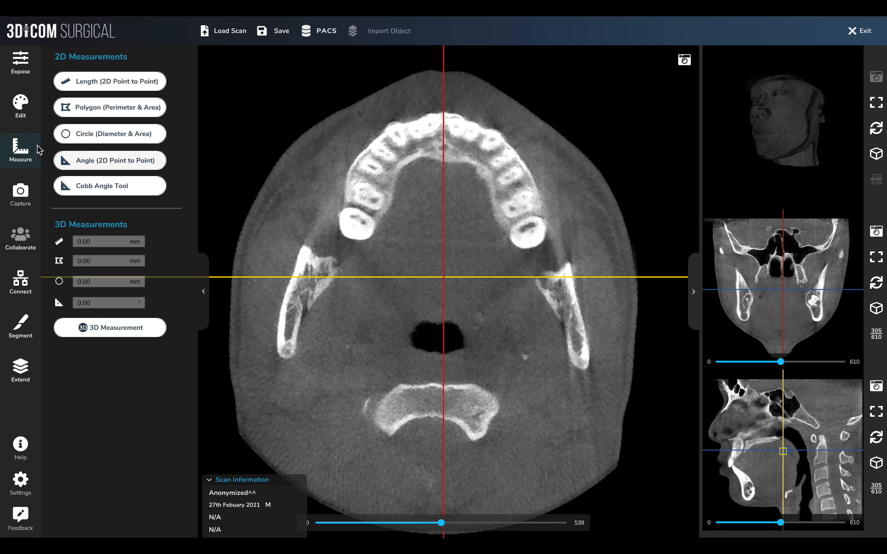
{"action": "left_click", "coordinate": [19, 115]}
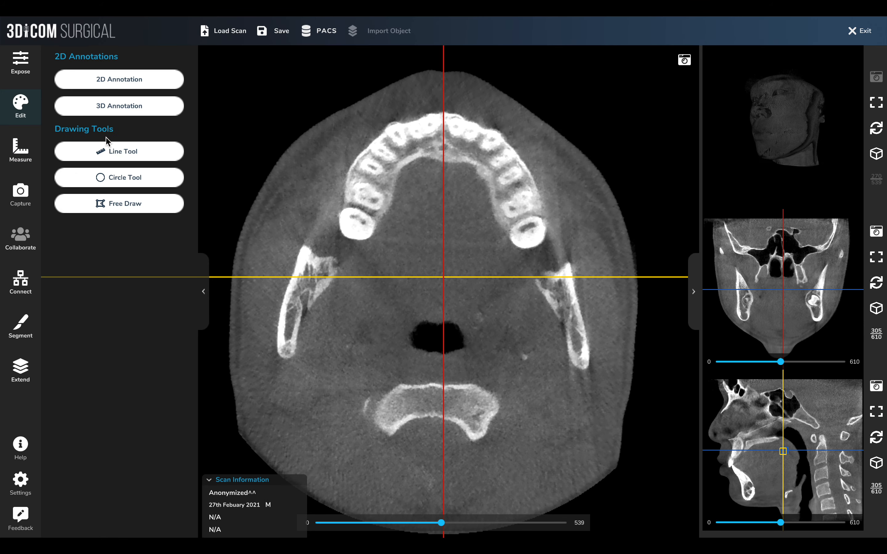
{"action": "left_click", "coordinate": [21, 154]}
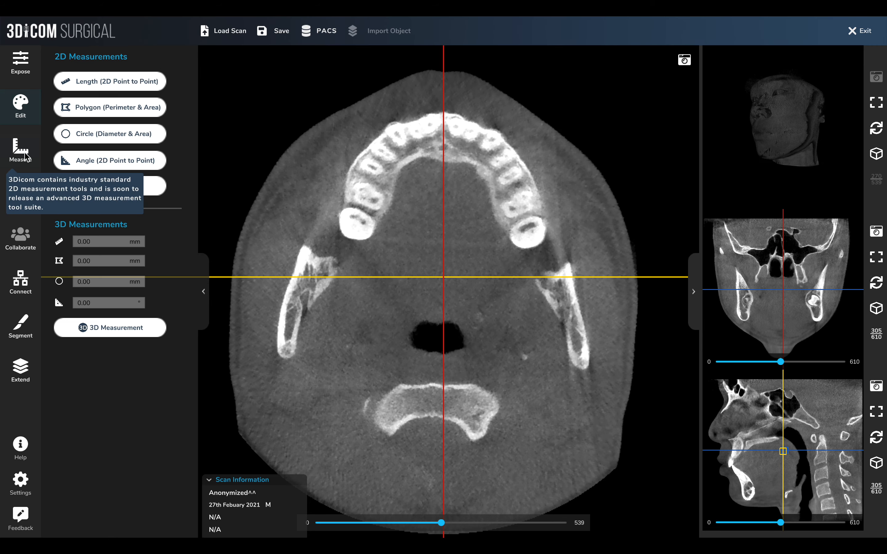
{"action": "left_click", "coordinate": [26, 107]}
{"action": "left_click", "coordinate": [23, 139]}
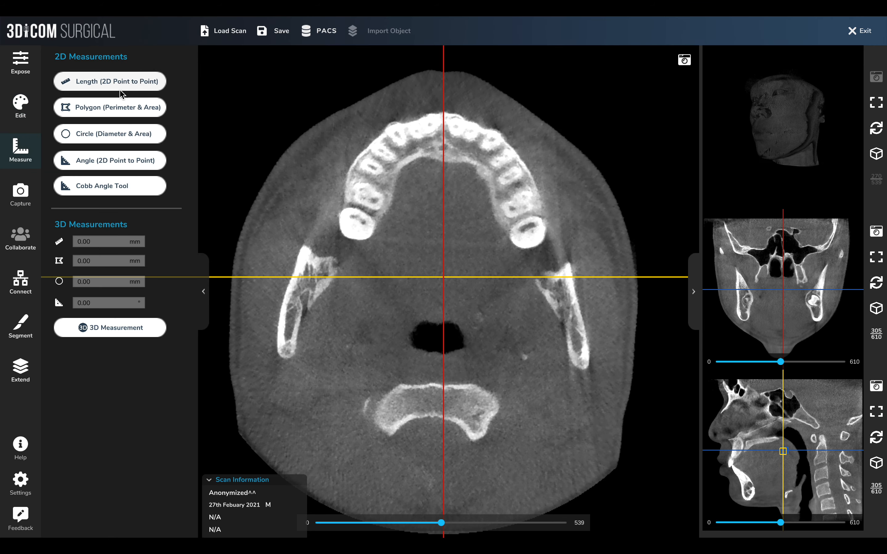
Draw a polygon area measurement around a left molar, then delete it and leave the Polygon tool
{"action": "left_click", "coordinate": [120, 111]}
{"action": "mouse_move", "coordinate": [349, 209]}
{"action": "left_mouse_down"}
{"action": "mouse_move", "coordinate": [339, 224]}
{"action": "mouse_move", "coordinate": [363, 238]}
{"action": "mouse_move", "coordinate": [376, 224]}
{"action": "mouse_move", "coordinate": [368, 211]}
{"action": "mouse_move", "coordinate": [351, 211]}
{"action": "left_mouse_up"}
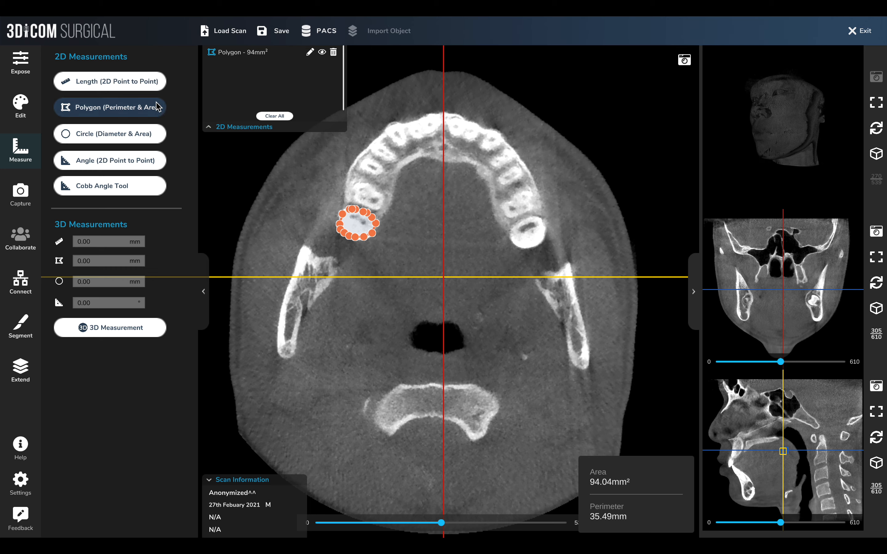
{"action": "left_click", "coordinate": [333, 52]}
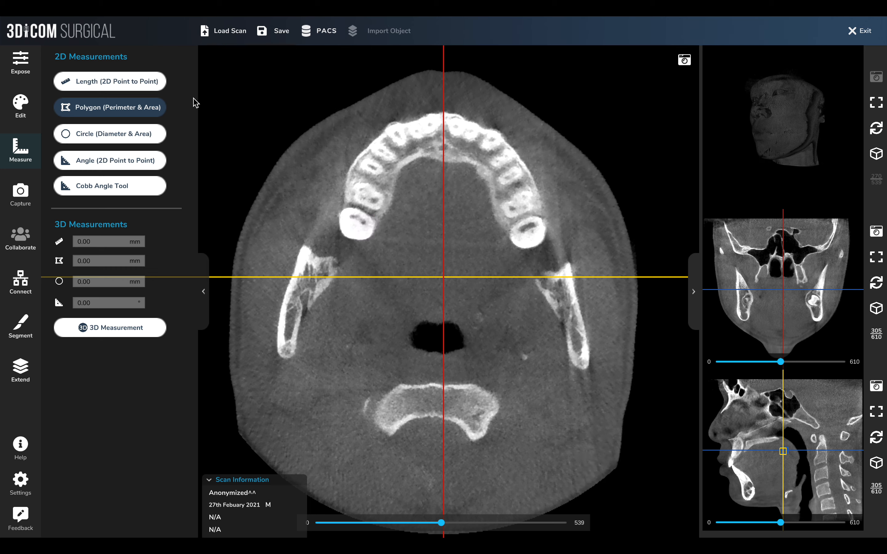
{"action": "left_click", "coordinate": [147, 102]}
Open the screenshot in the capture Media Gallery and delete it
{"action": "left_click", "coordinate": [21, 194]}
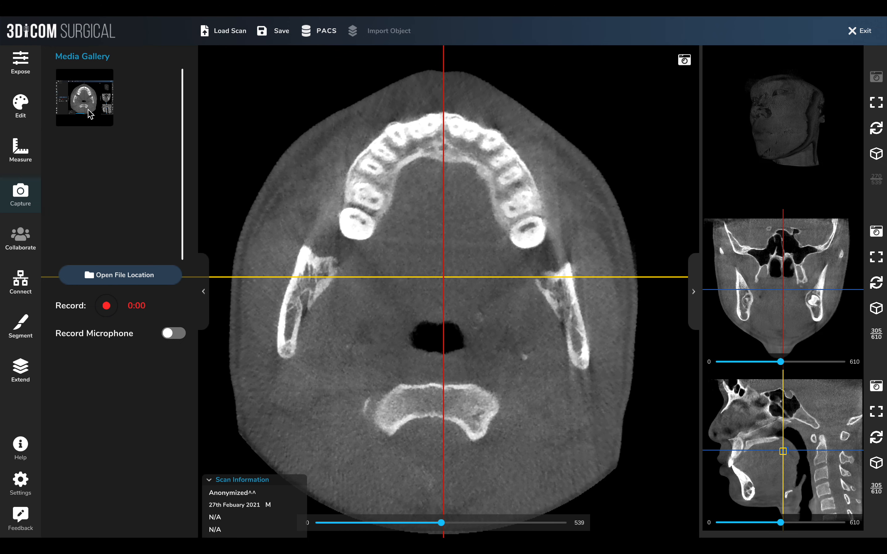
{"action": "left_click", "coordinate": [135, 113]}
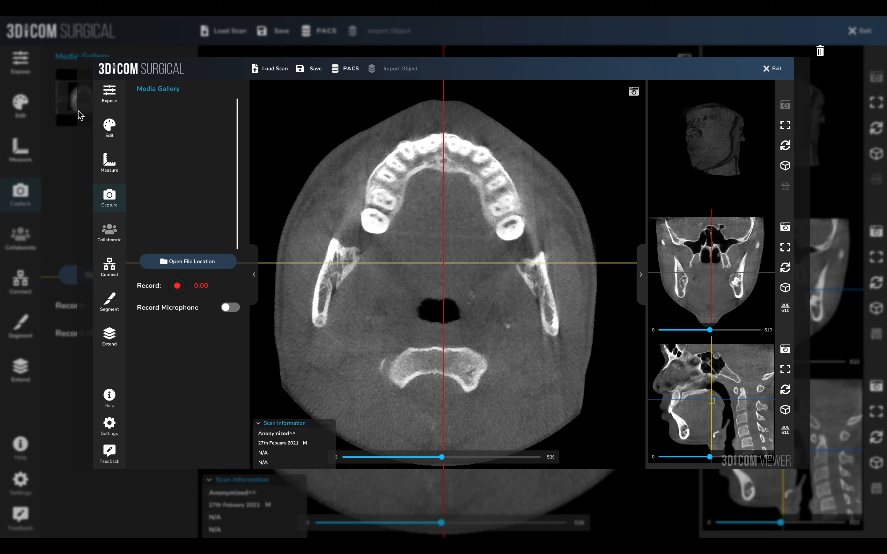
{"action": "left_click", "coordinate": [820, 52]}
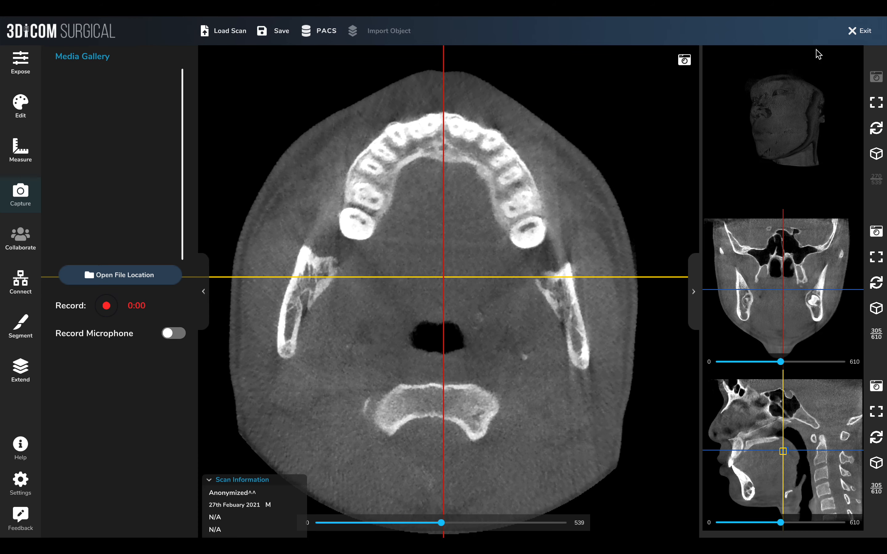
Bring the 3D view into the main viewport, orbit it to face forward, and swap it back
{"action": "left_click", "coordinate": [877, 104]}
{"action": "left_click_drag", "start_coordinate": [521, 224], "coordinate": [702, 251]}
{"action": "left_click", "coordinate": [876, 103]}
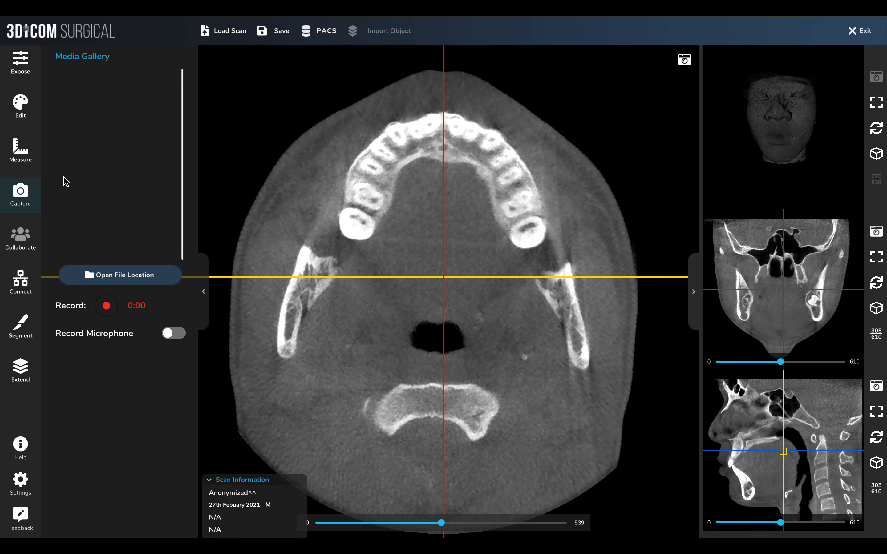
Open the Connect panel to view the sharing options and DICOM tags
{"action": "left_click", "coordinate": [21, 281]}
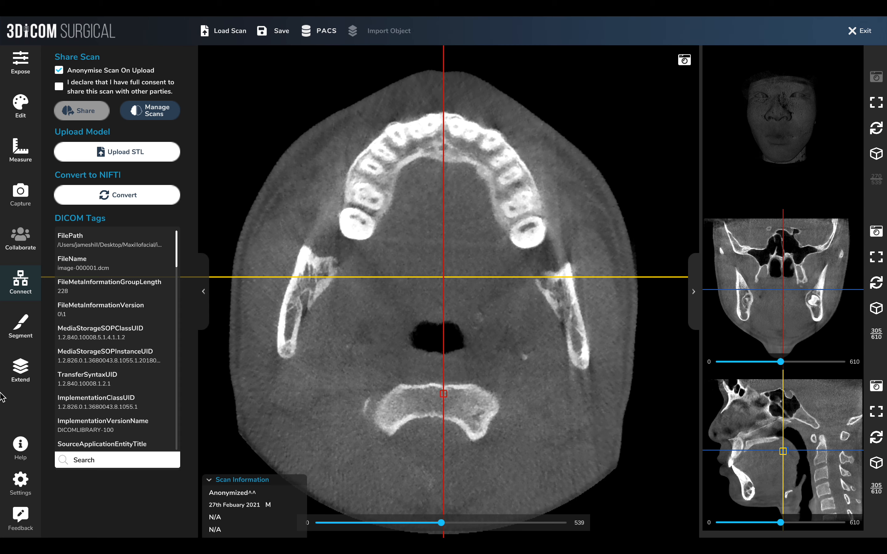
Switch between the Extend, Connect and Segment panels to review their options
{"action": "left_click", "coordinate": [20, 370]}
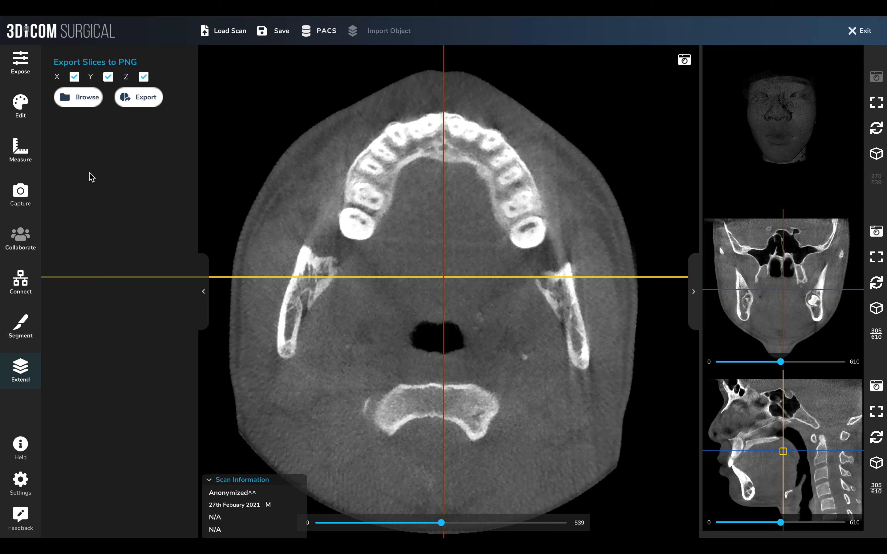
{"action": "left_click", "coordinate": [22, 291]}
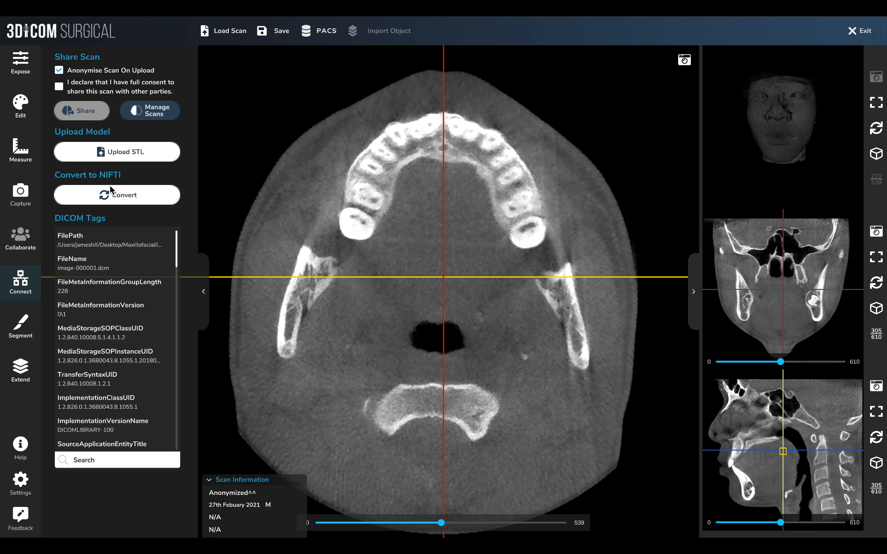
{"action": "left_click", "coordinate": [32, 325]}
{"action": "left_click", "coordinate": [23, 286]}
{"action": "left_click", "coordinate": [20, 366]}
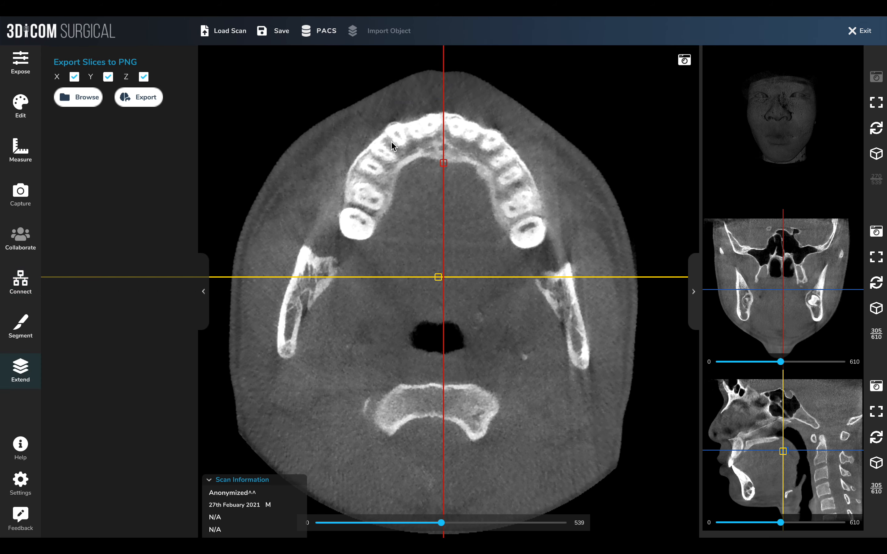
{"action": "left_click", "coordinate": [36, 317]}
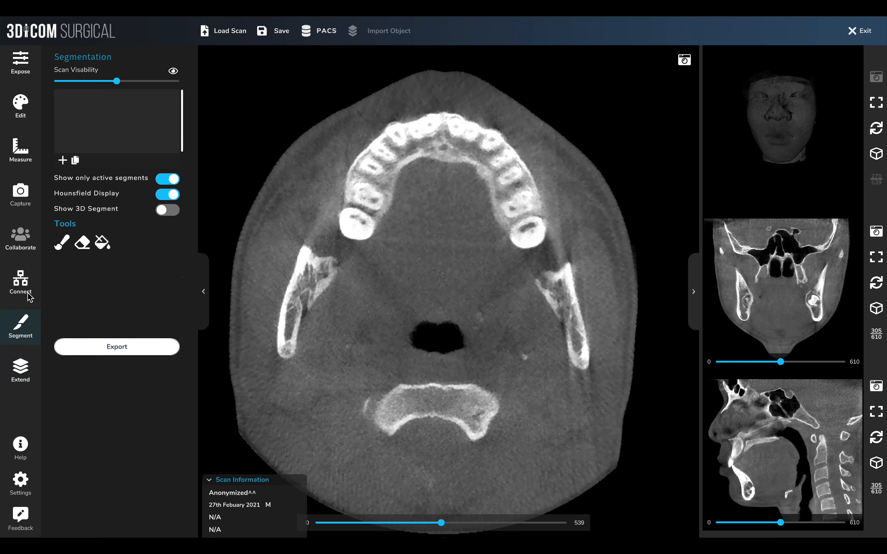
{"action": "left_click", "coordinate": [30, 297]}
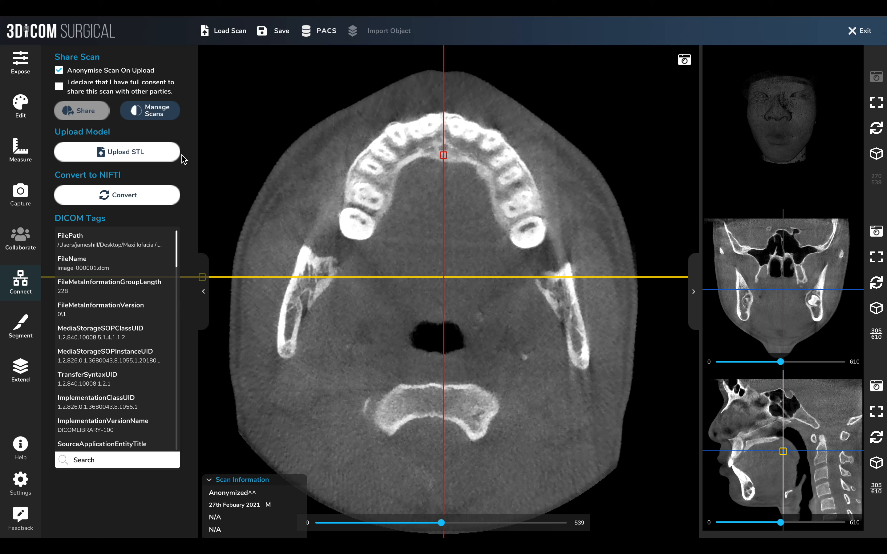
{"action": "left_click", "coordinate": [23, 325]}
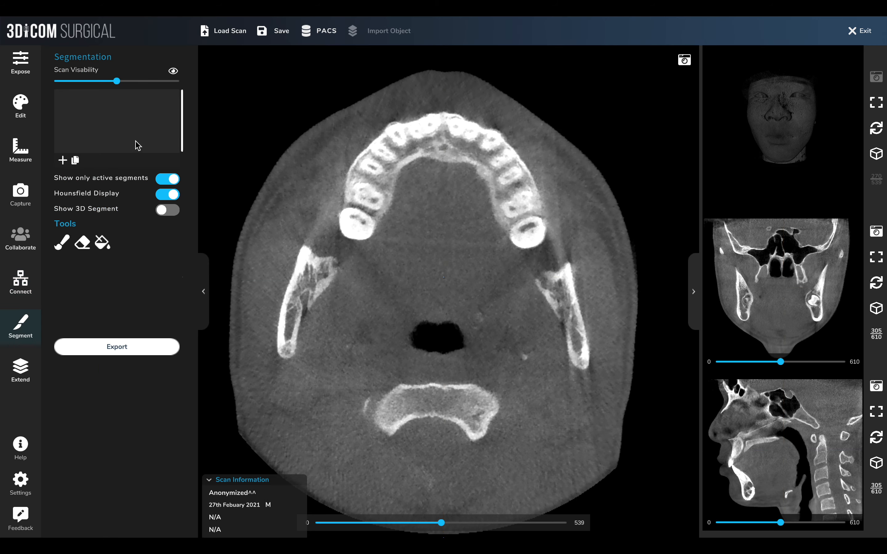
Lower the scan visibility while checking the 3D model in the main viewport, then swap the views back
{"action": "mouse_move", "coordinate": [117, 82]}
{"action": "left_mouse_down"}
{"action": "mouse_move", "coordinate": [168, 80]}
{"action": "mouse_move", "coordinate": [80, 91]}
{"action": "mouse_move", "coordinate": [136, 90]}
{"action": "mouse_move", "coordinate": [127, 88]}
{"action": "left_mouse_up"}
{"action": "left_click", "coordinate": [876, 102]}
{"action": "left_click_drag", "start_coordinate": [130, 85], "coordinate": [111, 87]}
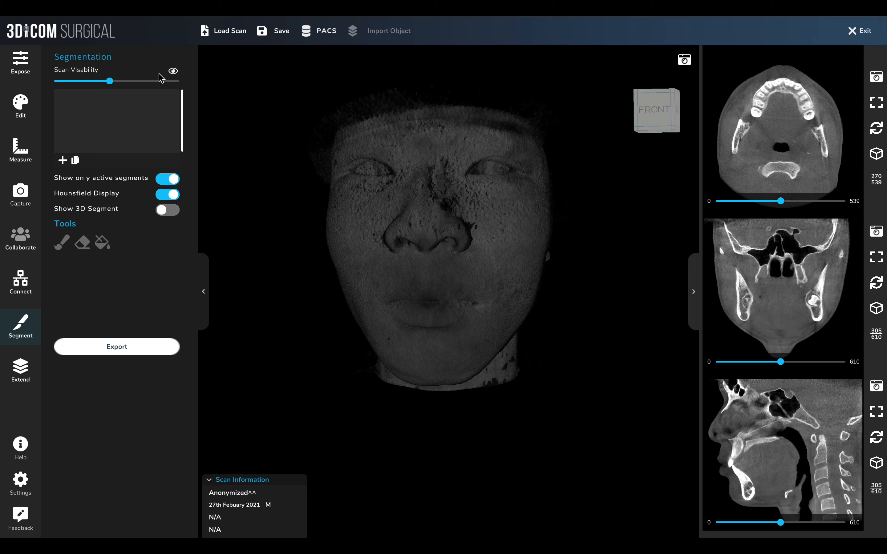
{"action": "left_click", "coordinate": [876, 104]}
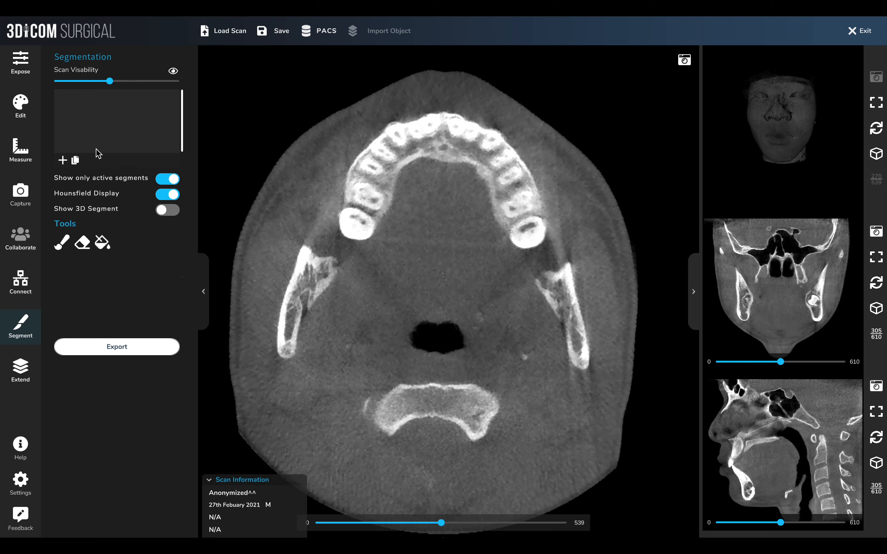
Add a new segment and rename it Mandible
{"action": "left_click", "coordinate": [62, 160]}
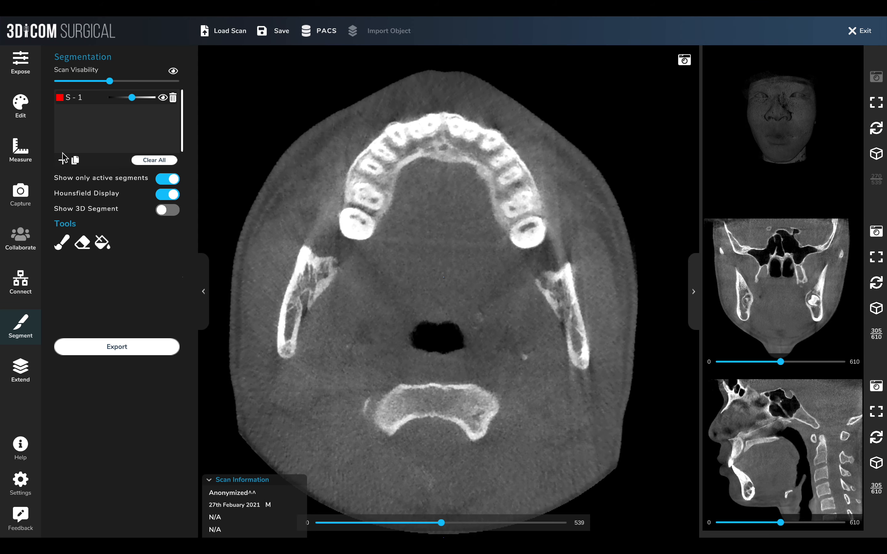
{"action": "double_click", "coordinate": [77, 98]}
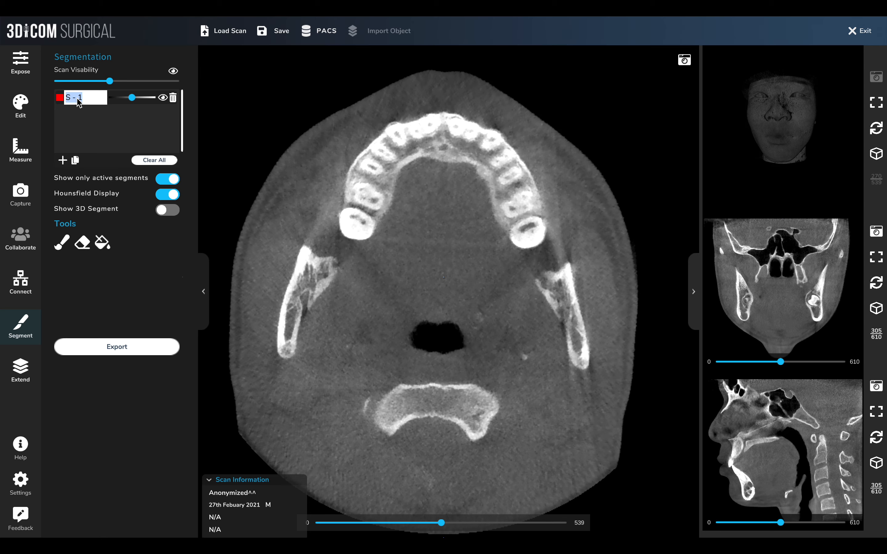
{"action": "type", "text": "Mandible"}
{"action": "key", "text": "Return"}
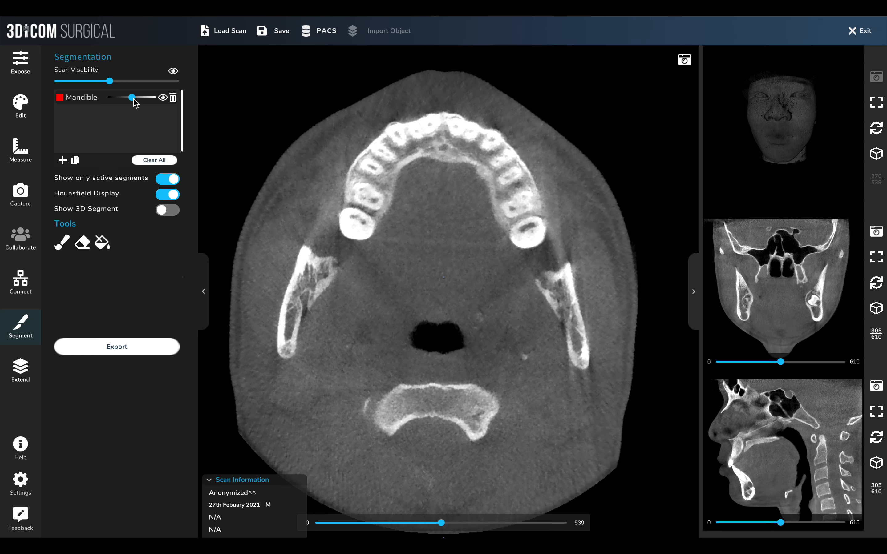
Select the Brush tool and raise the paint threshold minimum to 450
{"action": "mouse_move", "coordinate": [135, 103]}
{"action": "left_mouse_down"}
{"action": "mouse_move", "coordinate": [120, 102]}
{"action": "mouse_move", "coordinate": [146, 102]}
{"action": "mouse_move", "coordinate": [139, 102]}
{"action": "left_mouse_up"}
{"action": "left_click", "coordinate": [62, 243]}
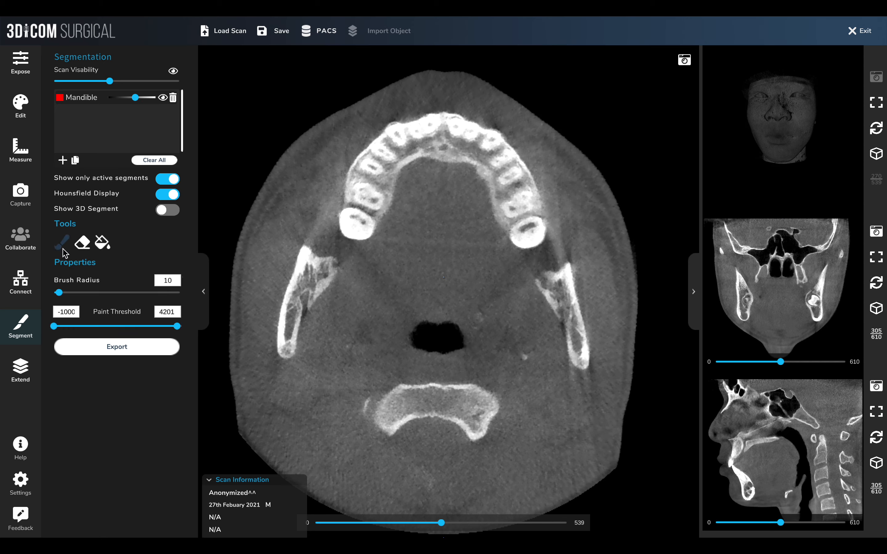
{"action": "left_click", "coordinate": [64, 250]}
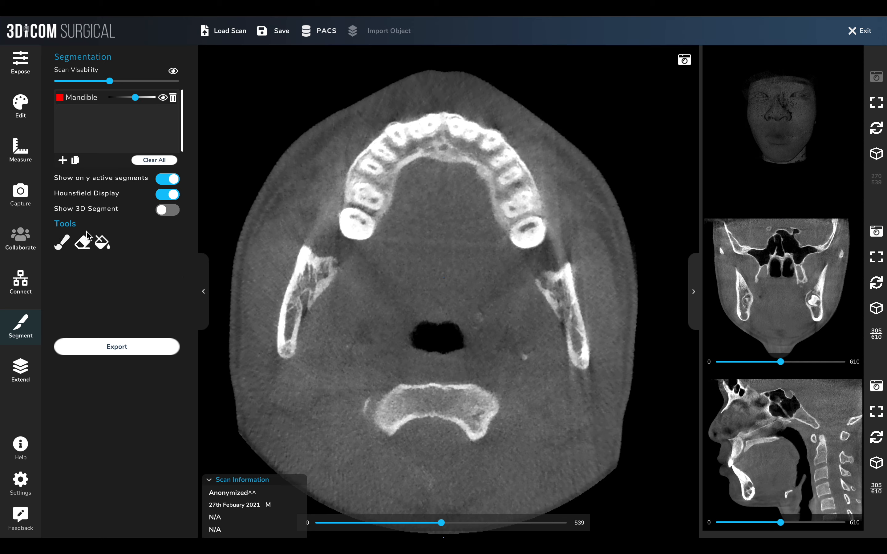
{"action": "left_click", "coordinate": [62, 243]}
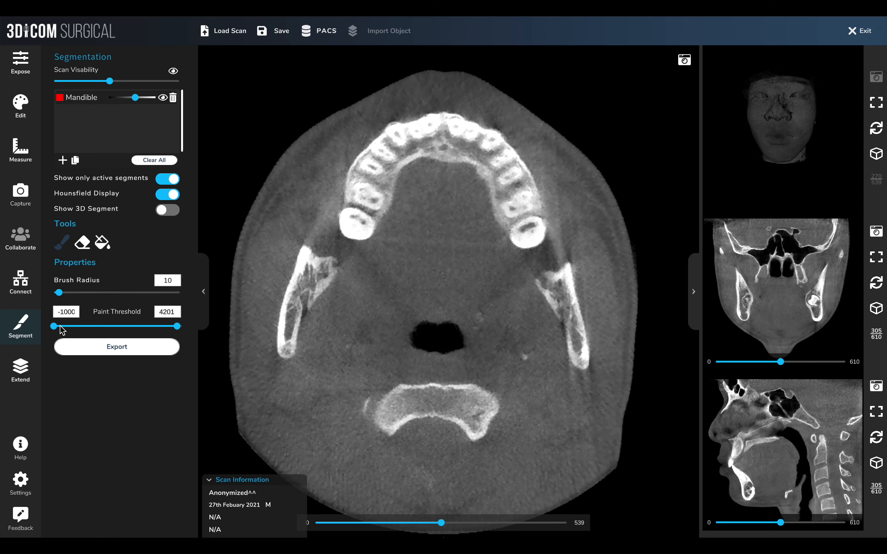
{"action": "left_click_drag", "start_coordinate": [54, 326], "coordinate": [93, 326]}
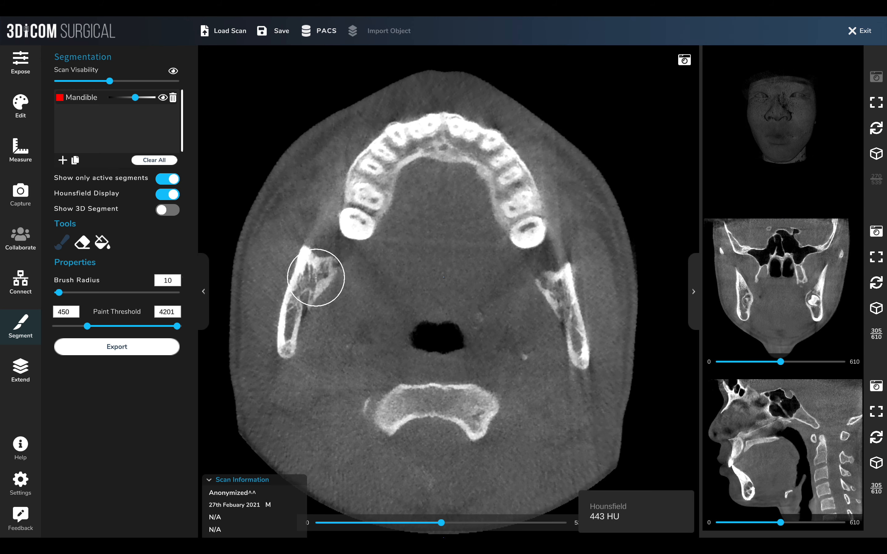
Zoom in and out on the axial slice to inspect the mandible's Hounsfield values under the brush cursor
{"action": "scroll", "coordinate": [316, 278], "scroll_direction": "up", "scroll_amount": 10}
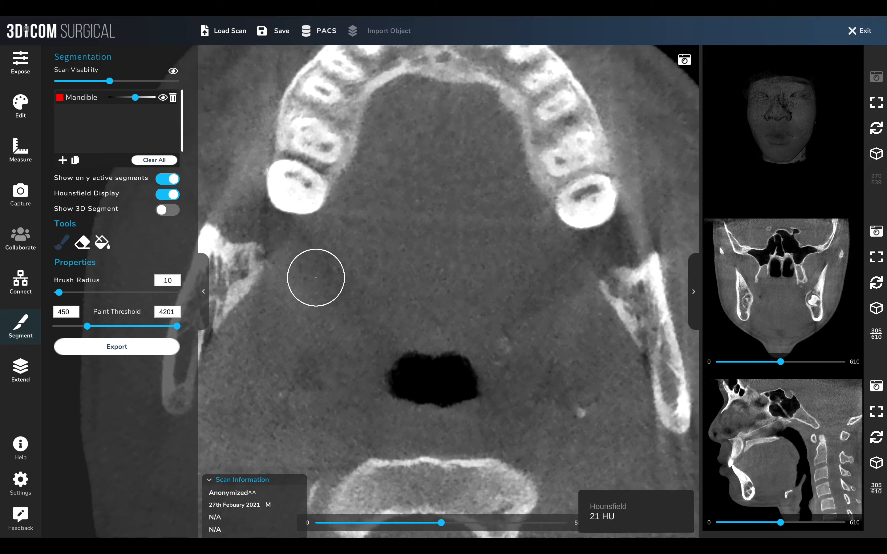
{"action": "scroll", "coordinate": [316, 278], "scroll_direction": "down", "scroll_amount": 10}
{"action": "scroll", "coordinate": [316, 278], "scroll_direction": "up", "scroll_amount": 6}
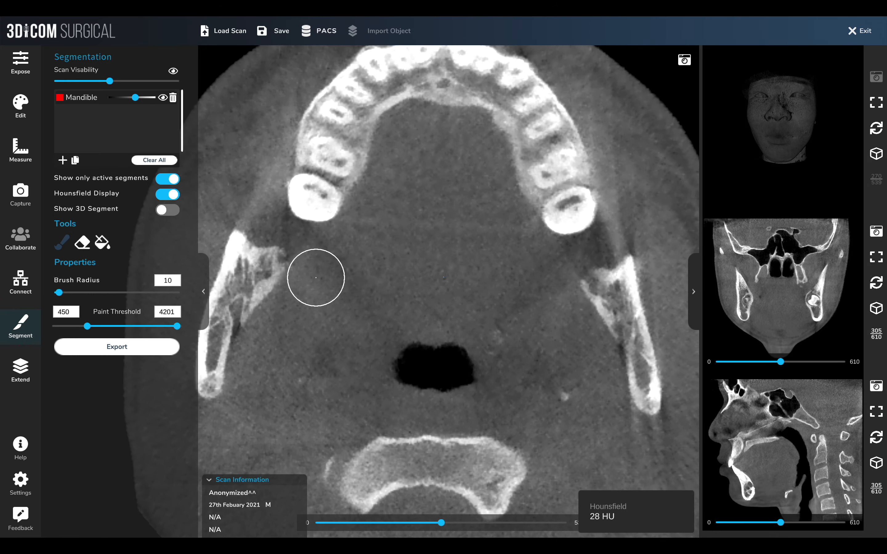
{"action": "key", "text": "Left"}
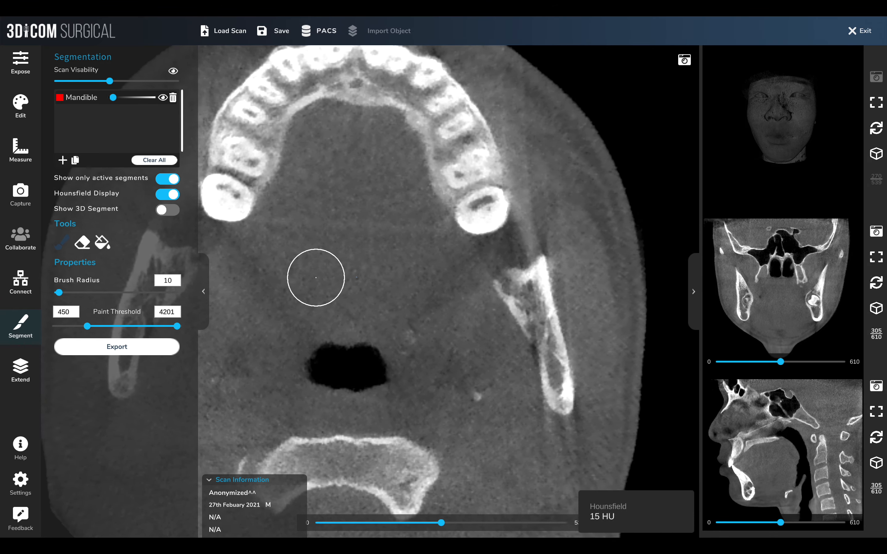
{"action": "scroll", "coordinate": [316, 278], "scroll_direction": "up", "scroll_amount": 8}
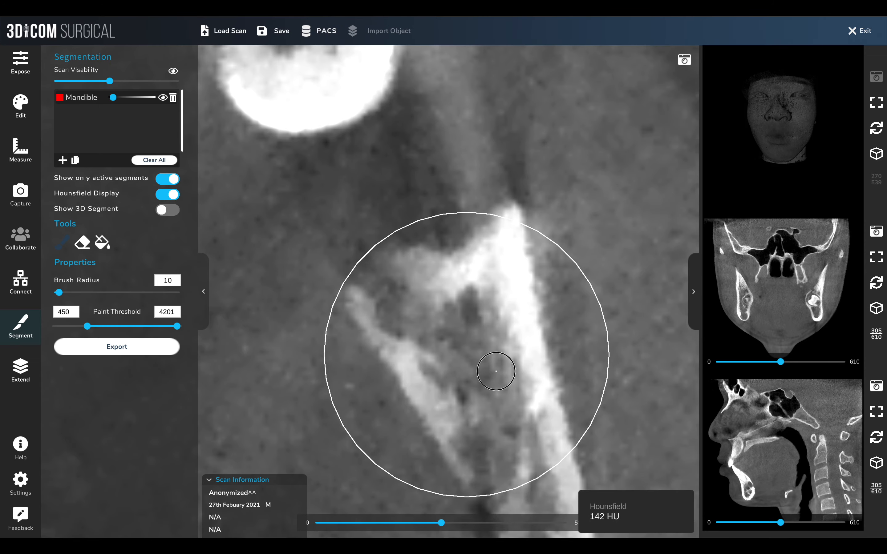
{"action": "scroll", "coordinate": [454, 345], "scroll_direction": "down", "scroll_amount": 5}
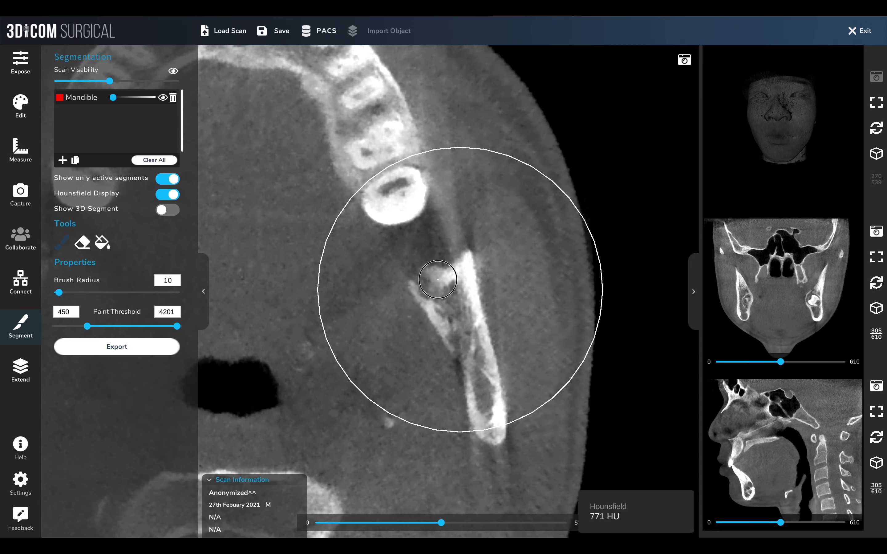
{"action": "scroll", "coordinate": [414, 329], "scroll_direction": "down", "scroll_amount": 8}
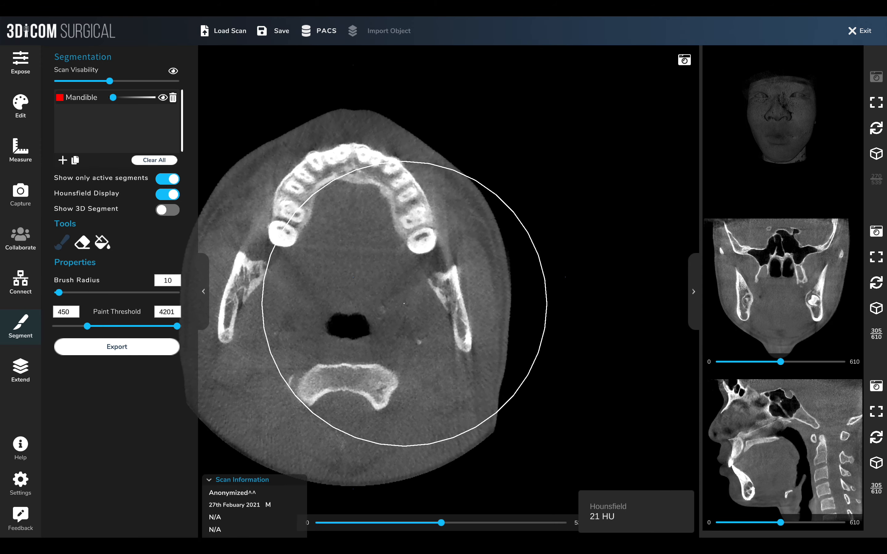
{"action": "scroll", "coordinate": [405, 304], "scroll_direction": "down", "scroll_amount": 3}
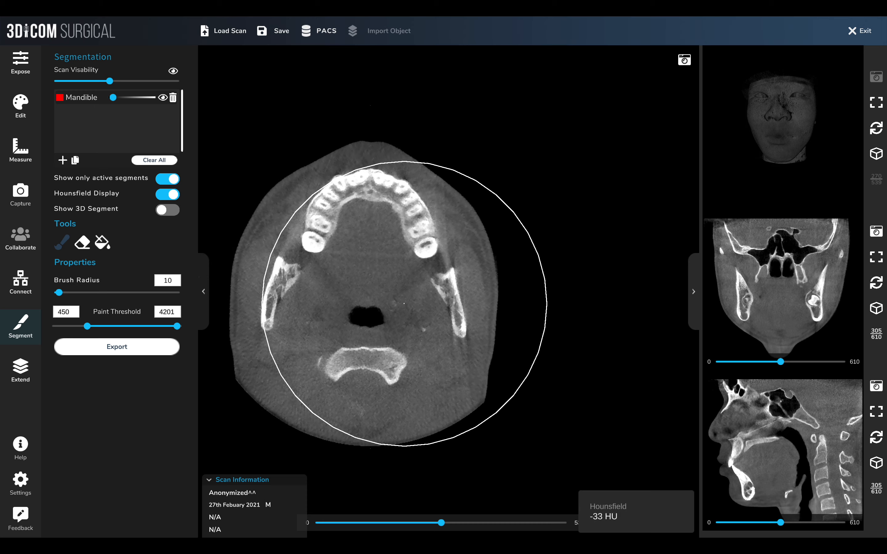
{"action": "scroll", "coordinate": [404, 304], "scroll_direction": "up", "scroll_amount": 4}
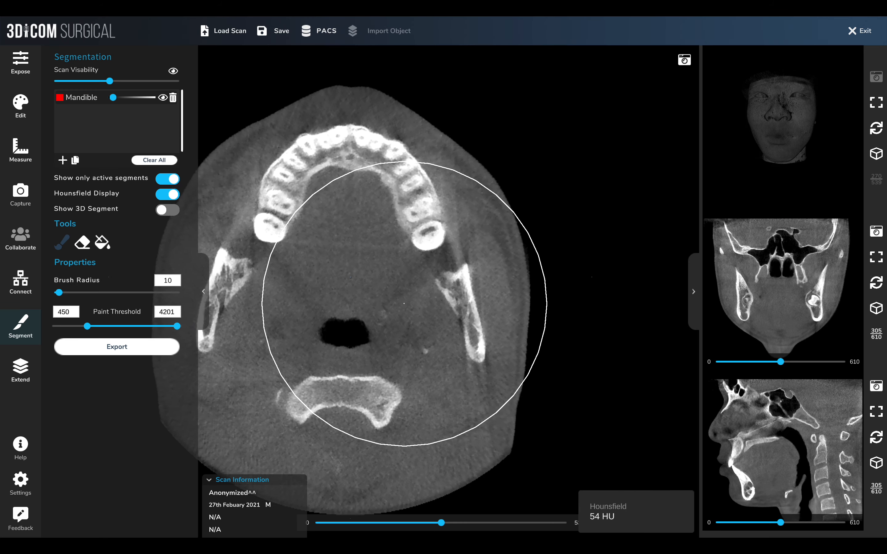
{"action": "key", "text": "Right"}
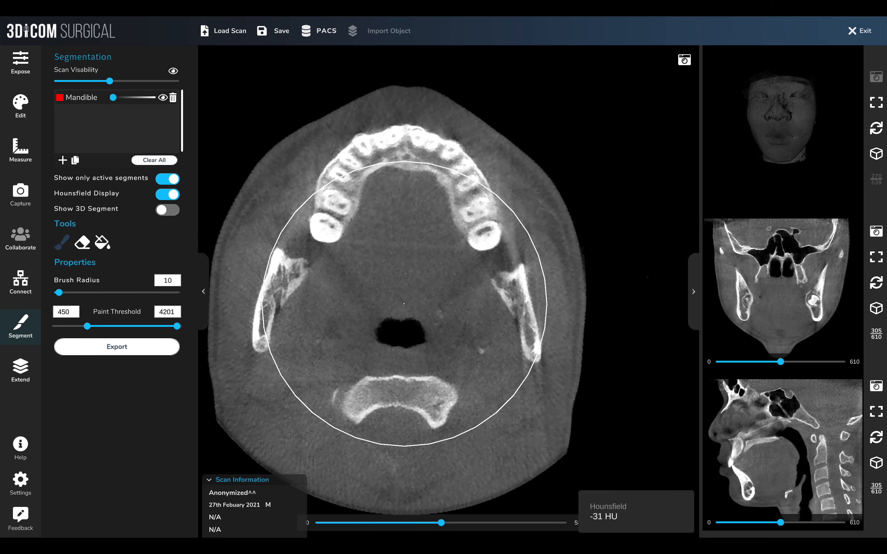
Clear all segments and add a new segment
{"action": "left_click", "coordinate": [165, 161]}
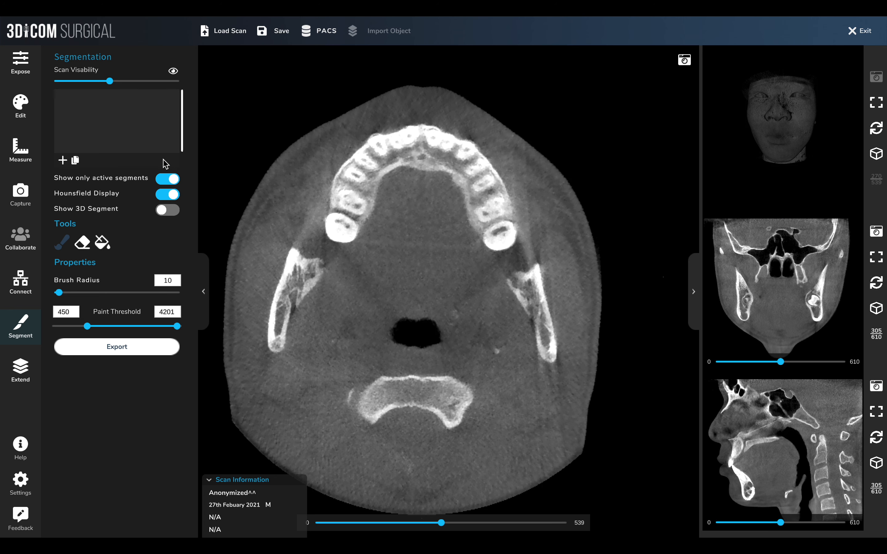
{"action": "left_click", "coordinate": [63, 160]}
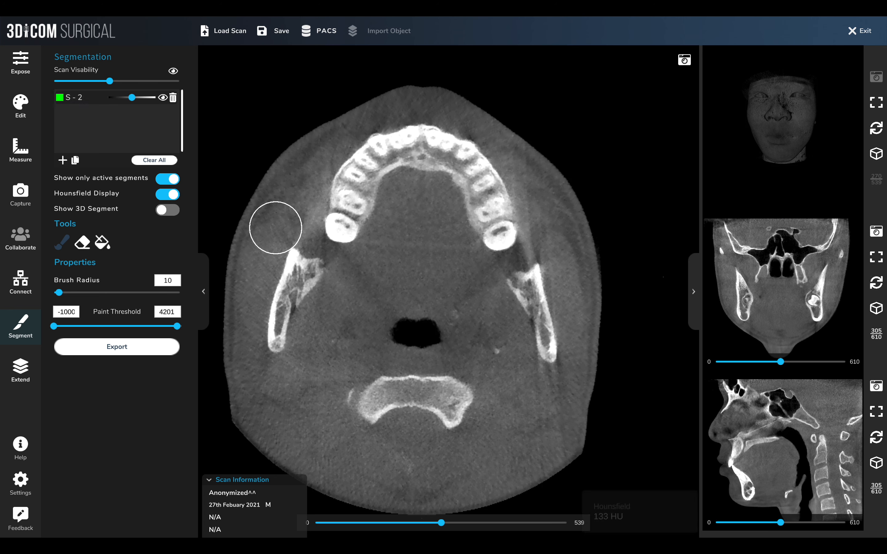
Paint a stroke over the right mandible ramus, then erase it
{"action": "left_click_drag", "start_coordinate": [291, 279], "coordinate": [289, 307]}
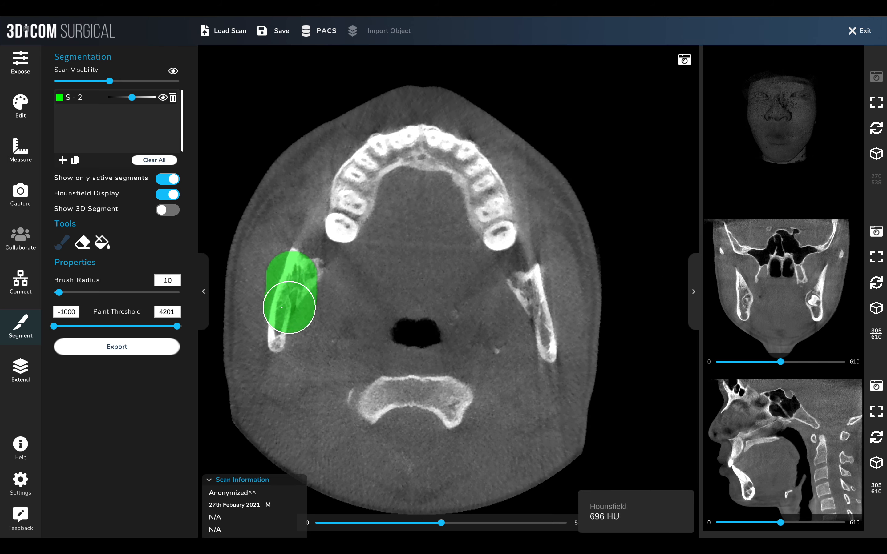
{"action": "left_click", "coordinate": [82, 242]}
{"action": "mouse_move", "coordinate": [236, 260]}
{"action": "left_mouse_down"}
{"action": "mouse_move", "coordinate": [279, 263]}
{"action": "mouse_move", "coordinate": [278, 307]}
{"action": "mouse_move", "coordinate": [317, 267]}
{"action": "left_mouse_up"}
Set the brush paint threshold minimum to 421 and paint the bone of the right mandible ramus
{"action": "left_click", "coordinate": [62, 243]}
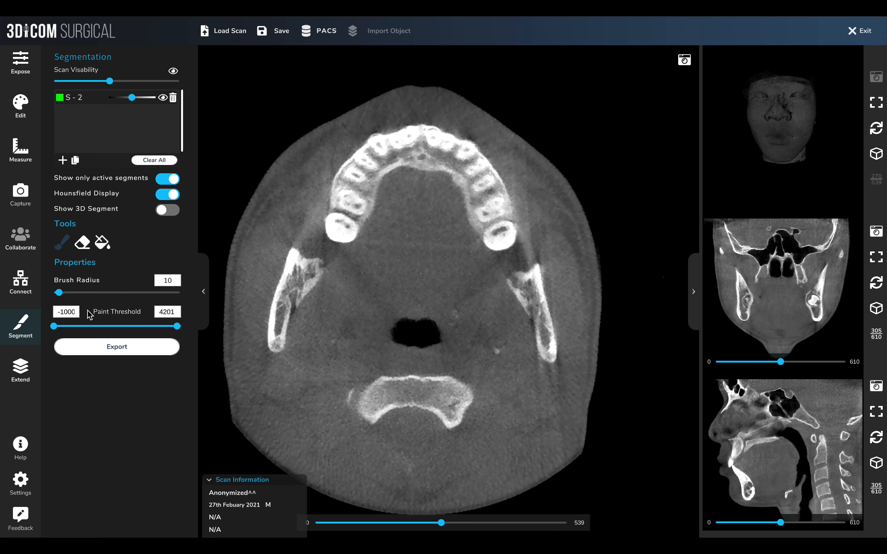
{"action": "left_click_drag", "start_coordinate": [59, 327], "coordinate": [73, 328]}
{"action": "left_click_drag", "start_coordinate": [85, 332], "coordinate": [94, 331]}
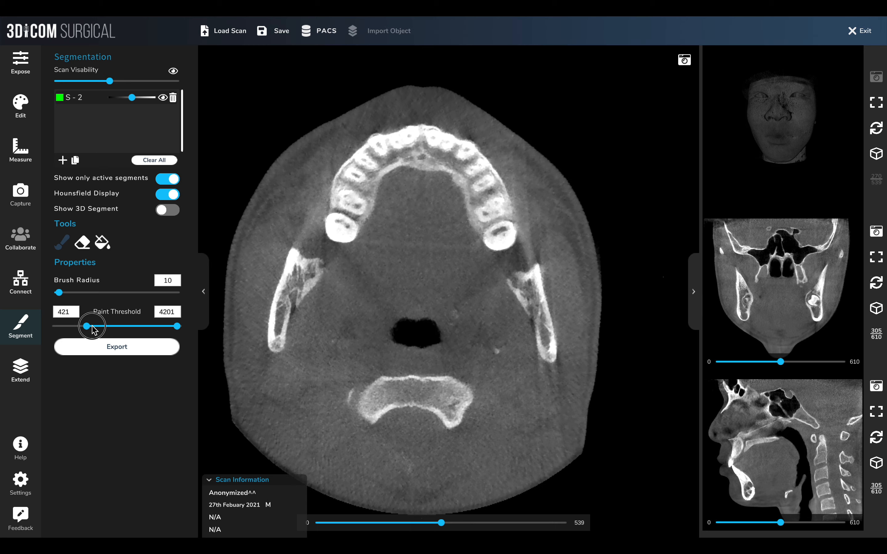
{"action": "left_click_drag", "start_coordinate": [293, 267], "coordinate": [284, 336]}
Paint over the adjacent molar, then erase that painted area
{"action": "scroll", "coordinate": [284, 337], "scroll_direction": "up", "scroll_amount": 1}
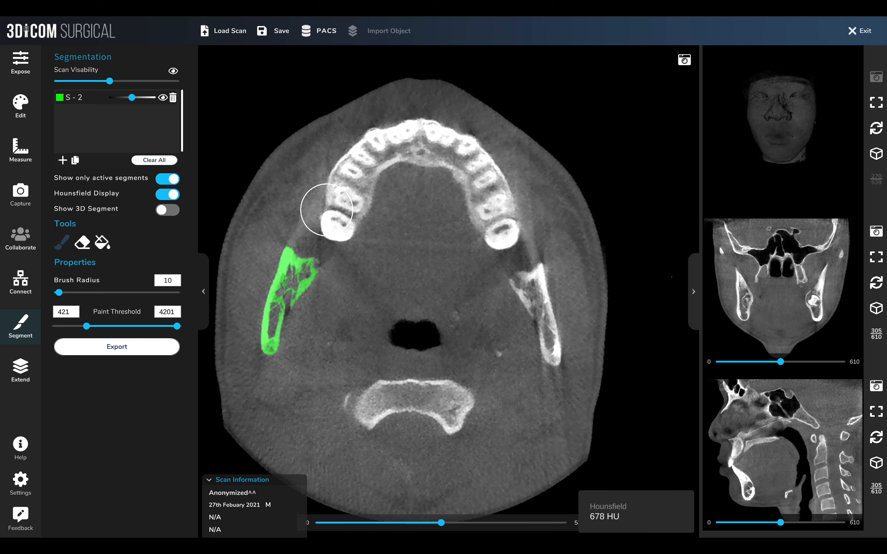
{"action": "scroll", "coordinate": [326, 210], "scroll_direction": "up", "scroll_amount": 5}
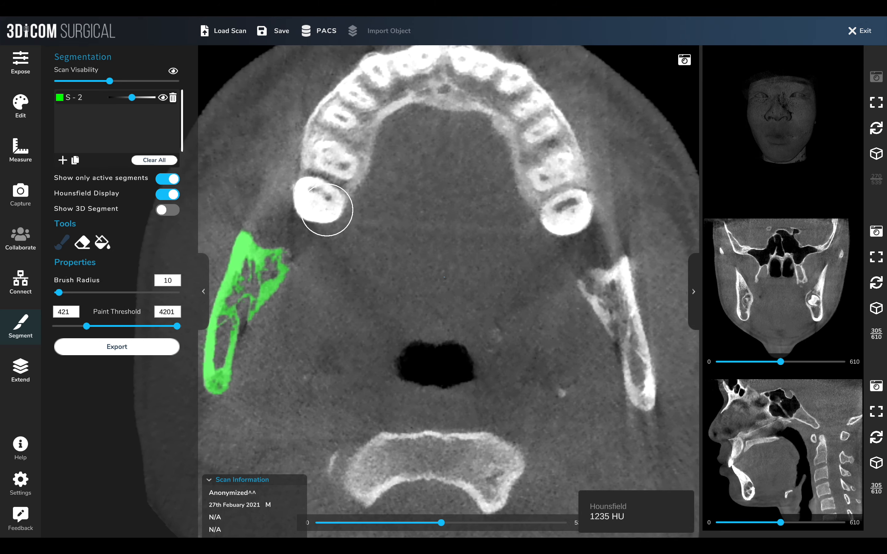
{"action": "scroll", "coordinate": [326, 210], "scroll_direction": "up", "scroll_amount": 5}
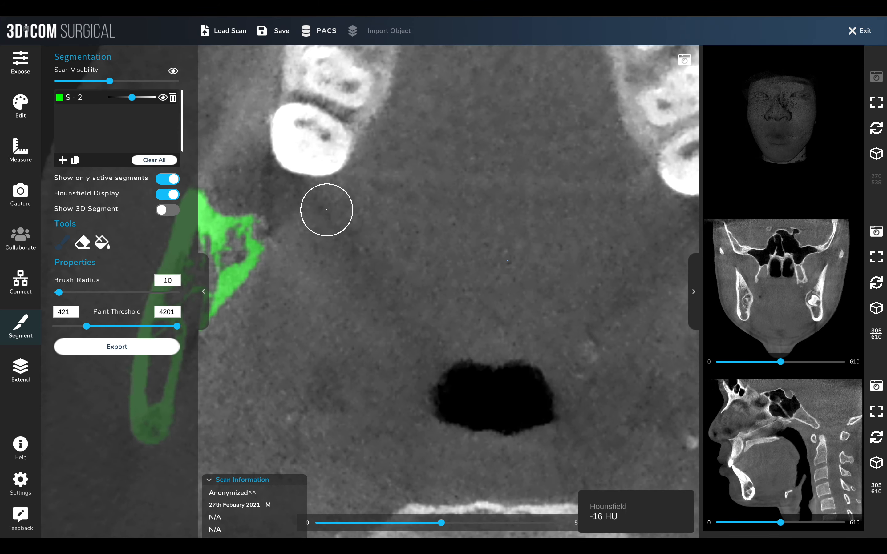
{"action": "left_click", "coordinate": [297, 132]}
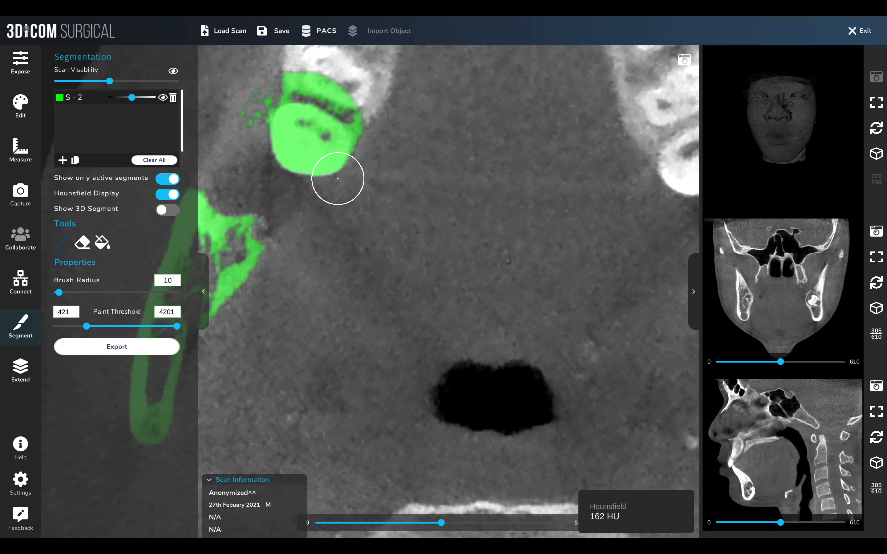
{"action": "left_click", "coordinate": [83, 243]}
{"action": "mouse_move", "coordinate": [317, 122]}
{"action": "left_mouse_down"}
{"action": "mouse_move", "coordinate": [293, 109]}
{"action": "mouse_move", "coordinate": [326, 125]}
{"action": "left_mouse_up"}
Fill the axial slice with the fill tool and set its paint threshold minimum to 160
{"action": "scroll", "coordinate": [328, 129], "scroll_direction": "down", "scroll_amount": 6}
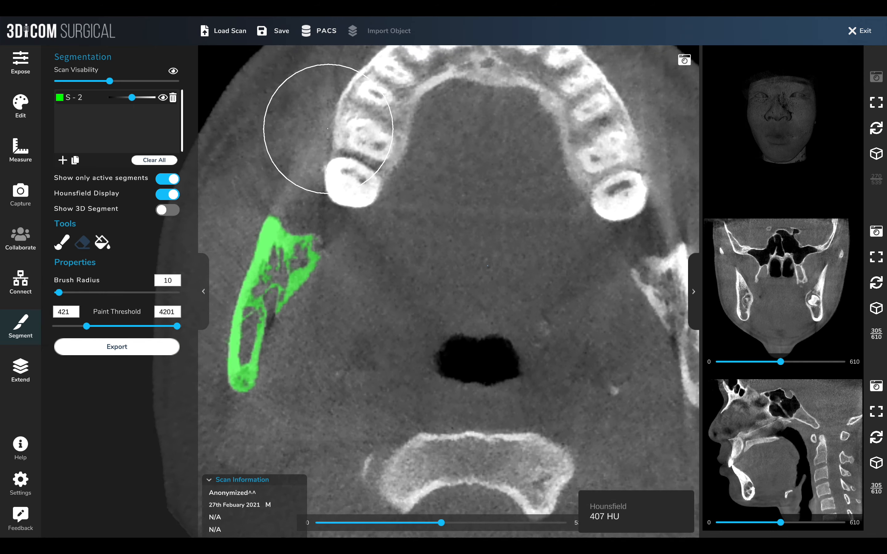
{"action": "left_click", "coordinate": [107, 248]}
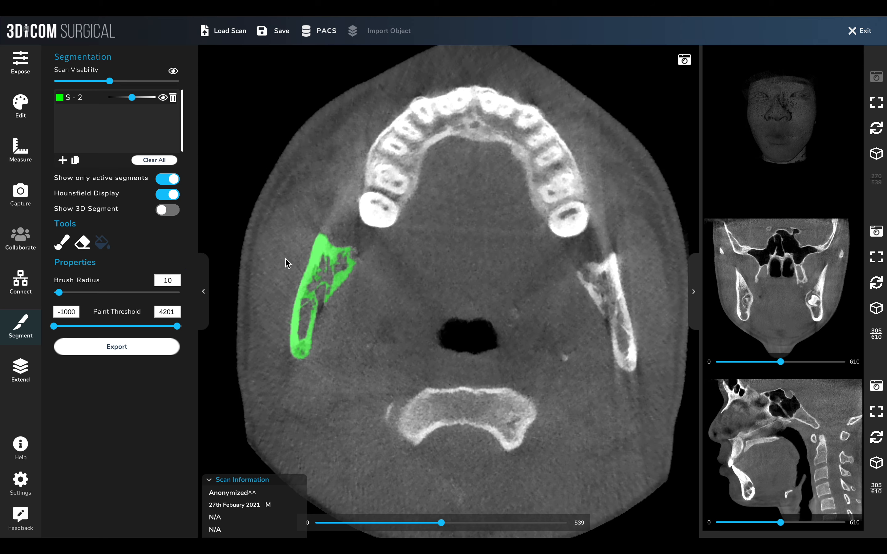
{"action": "left_click", "coordinate": [517, 364]}
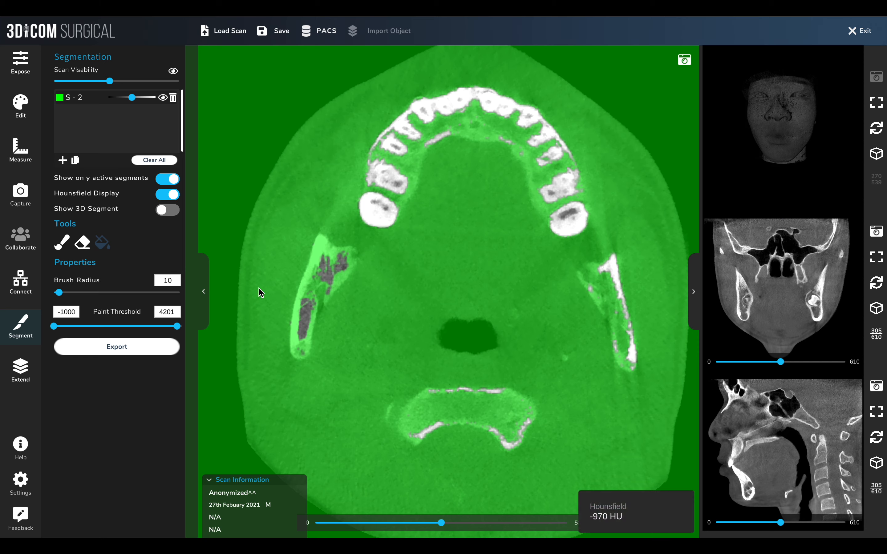
{"action": "left_click_drag", "start_coordinate": [53, 327], "coordinate": [93, 327]}
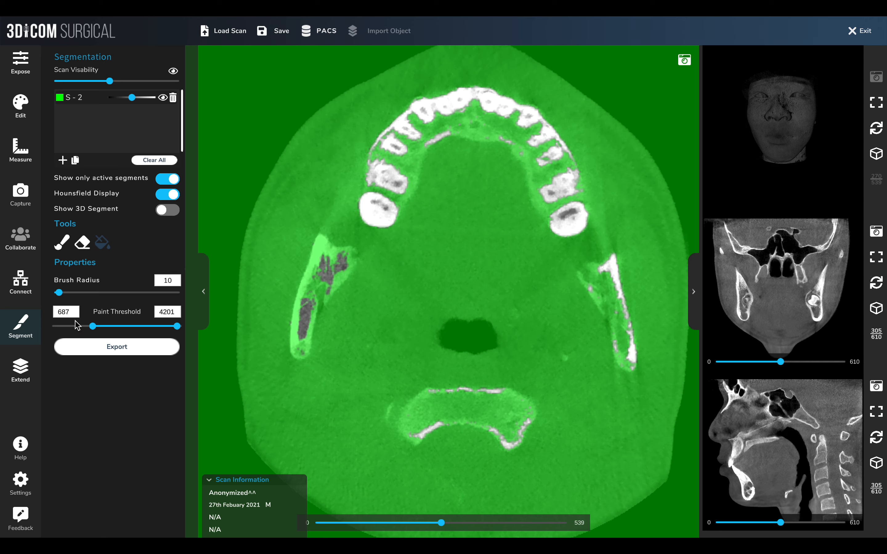
{"action": "left_click_drag", "start_coordinate": [93, 326], "coordinate": [81, 327]}
{"action": "mouse_move", "coordinate": [590, 252]}
{"action": "mouse_move", "coordinate": [341, 263]}
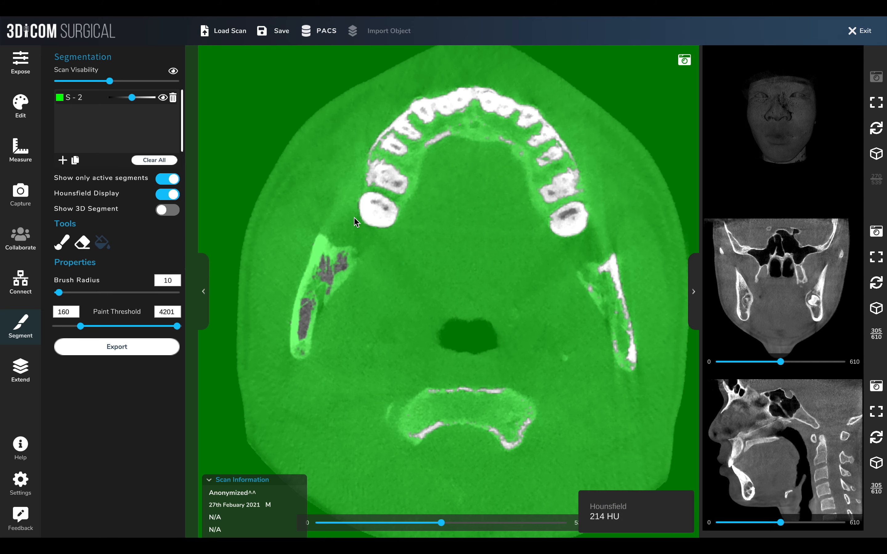
Switch to the brush and paint the bone of both mandible rami on a lower axial slice
{"action": "left_click", "coordinate": [168, 210]}
{"action": "left_click", "coordinate": [169, 211]}
{"action": "scroll", "coordinate": [323, 270], "scroll_direction": "down", "scroll_amount": 10}
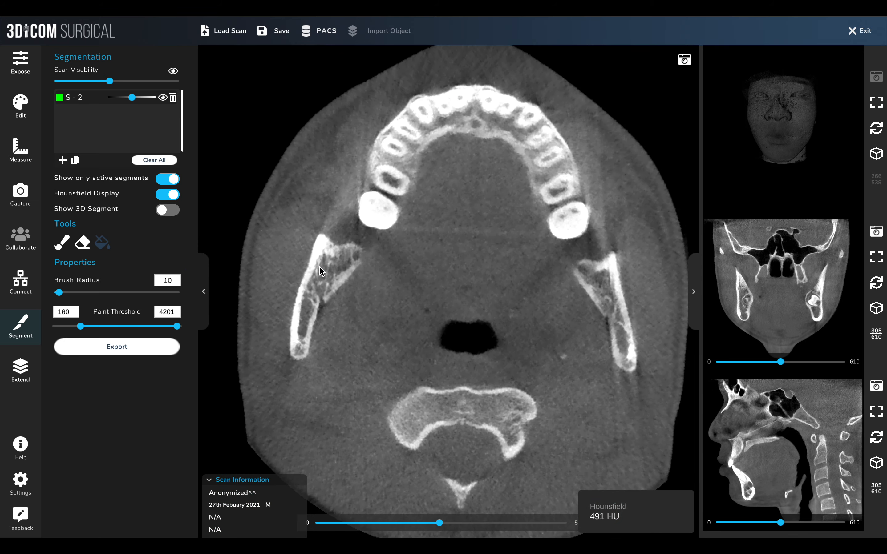
{"action": "left_click", "coordinate": [62, 242]}
{"action": "mouse_move", "coordinate": [371, 234]}
{"action": "left_mouse_down"}
{"action": "mouse_move", "coordinate": [332, 257]}
{"action": "mouse_move", "coordinate": [295, 345]}
{"action": "left_mouse_up"}
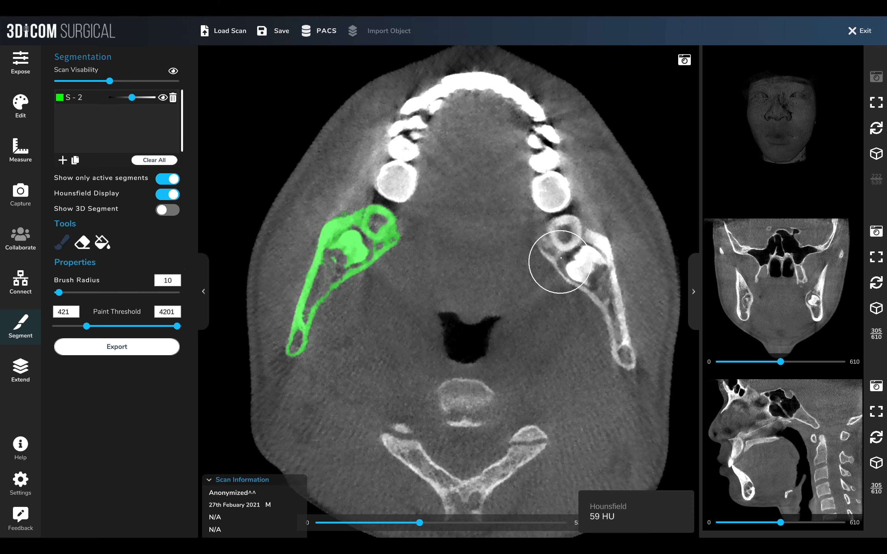
{"action": "mouse_move", "coordinate": [560, 249]}
{"action": "left_mouse_down"}
{"action": "mouse_move", "coordinate": [581, 262]}
{"action": "mouse_move", "coordinate": [621, 344]}
{"action": "left_mouse_up"}
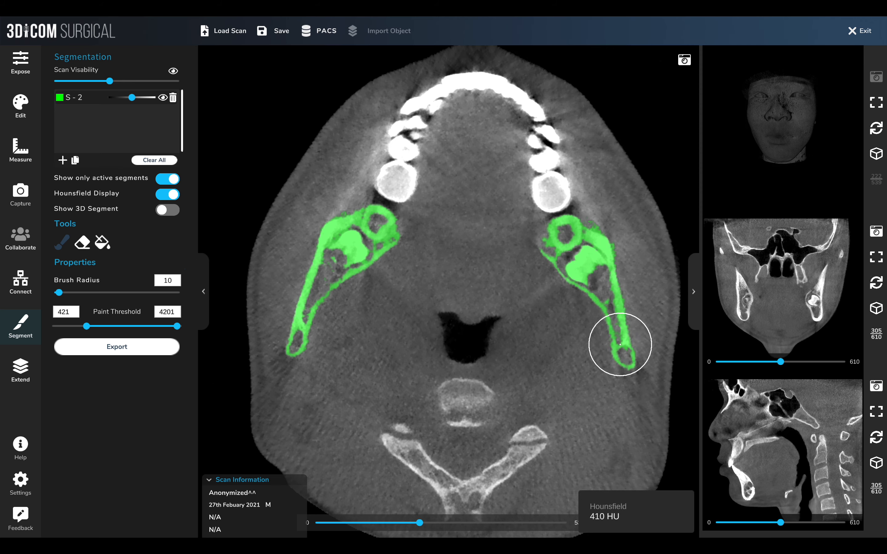
Paint both mandible rami and the left molar region on the next axial slice
{"action": "scroll", "coordinate": [621, 345], "scroll_direction": "down", "scroll_amount": 2}
{"action": "mouse_move", "coordinate": [569, 244]}
{"action": "left_mouse_down"}
{"action": "mouse_move", "coordinate": [613, 321]}
{"action": "mouse_move", "coordinate": [617, 356]}
{"action": "left_mouse_up"}
{"action": "mouse_move", "coordinate": [388, 258]}
{"action": "left_mouse_down"}
{"action": "mouse_move", "coordinate": [380, 242]}
{"action": "mouse_move", "coordinate": [329, 253]}
{"action": "mouse_move", "coordinate": [296, 340]}
{"action": "mouse_move", "coordinate": [356, 238]}
{"action": "left_mouse_up"}
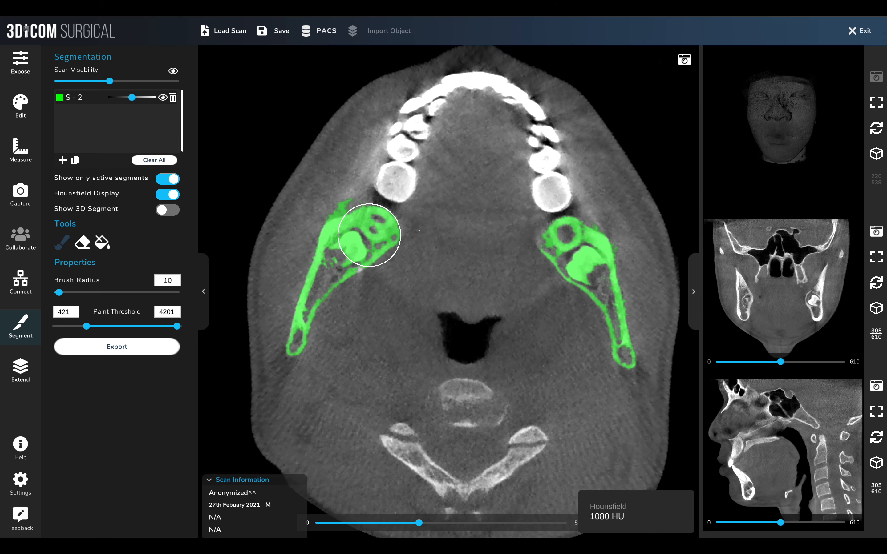
Scroll through the coronal and sagittal slices to inspect the mandible
{"action": "scroll", "coordinate": [744, 278], "scroll_direction": "up", "scroll_amount": 16}
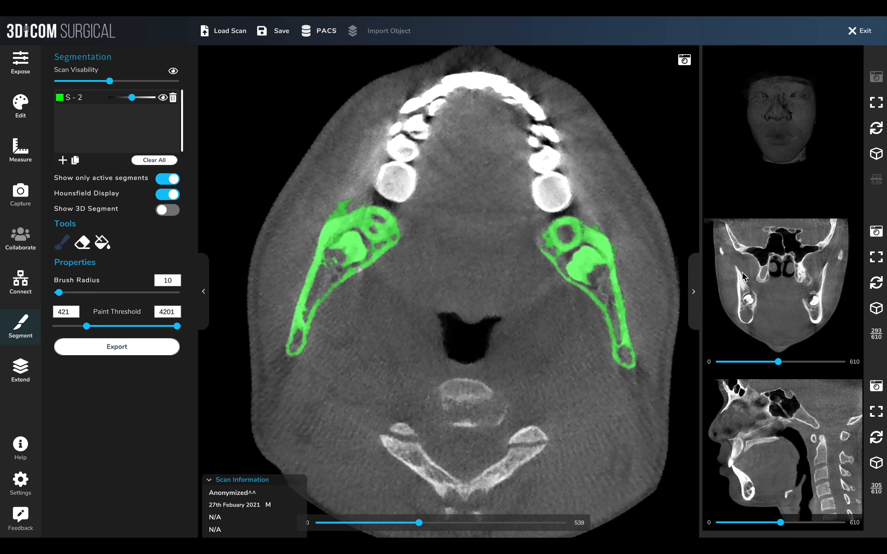
{"action": "scroll", "coordinate": [744, 277], "scroll_direction": "down", "scroll_amount": 20}
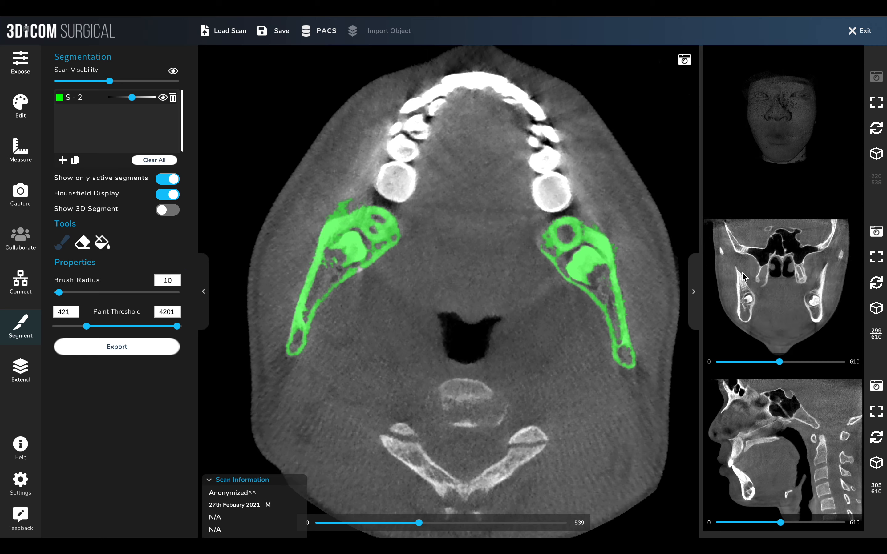
{"action": "scroll", "coordinate": [744, 278], "scroll_direction": "down", "scroll_amount": 17}
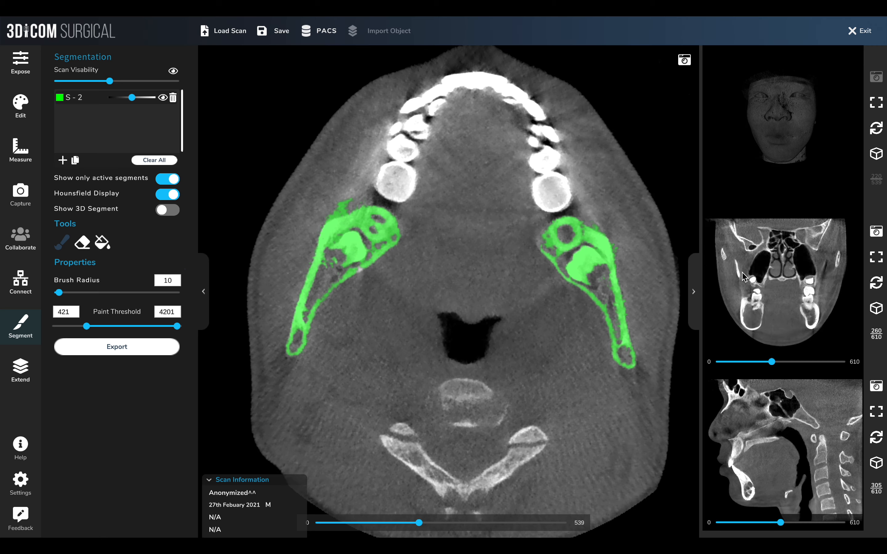
{"action": "scroll", "coordinate": [744, 277], "scroll_direction": "up", "scroll_amount": 20}
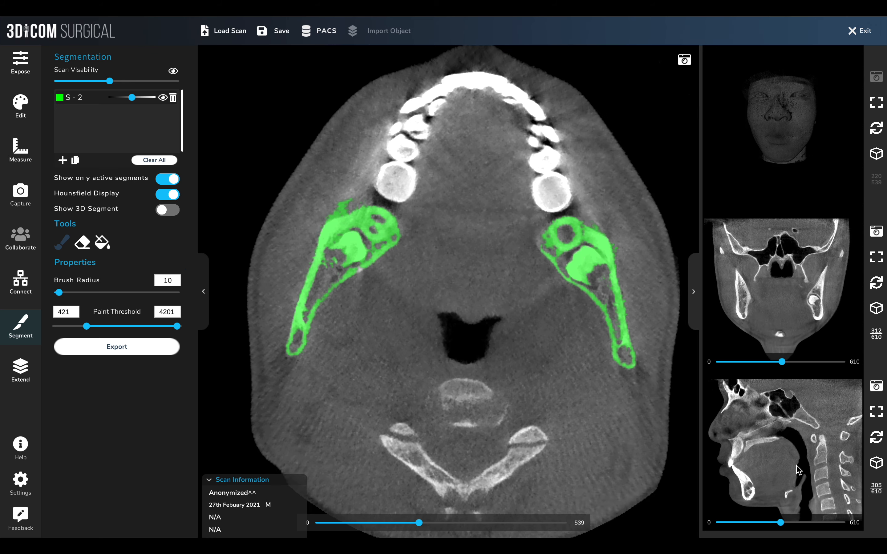
{"action": "scroll", "coordinate": [799, 470], "scroll_direction": "down", "scroll_amount": 20}
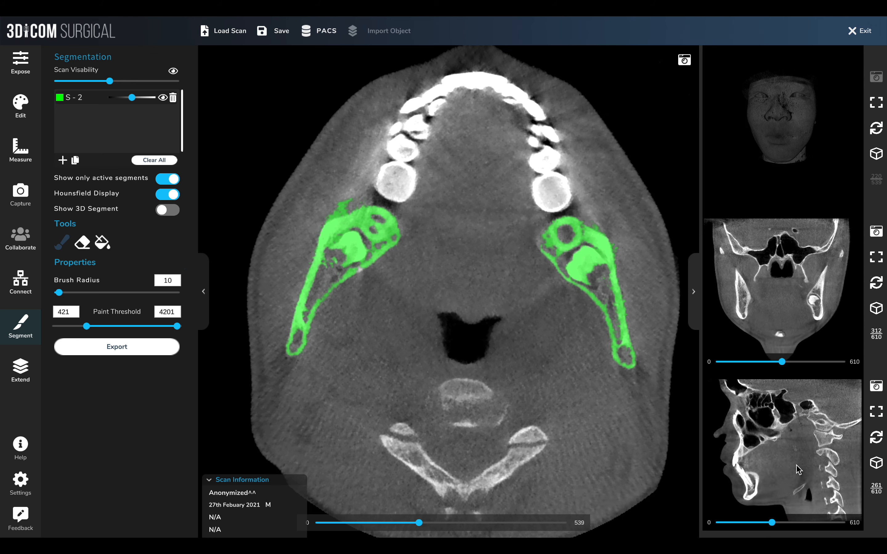
{"action": "scroll", "coordinate": [799, 471], "scroll_direction": "up", "scroll_amount": 20}
{"action": "scroll", "coordinate": [476, 293], "scroll_direction": "up", "scroll_amount": 1}
Turn on Show 3D Segment, enlarge the 3D view, and rotate the head
{"action": "left_click", "coordinate": [171, 211]}
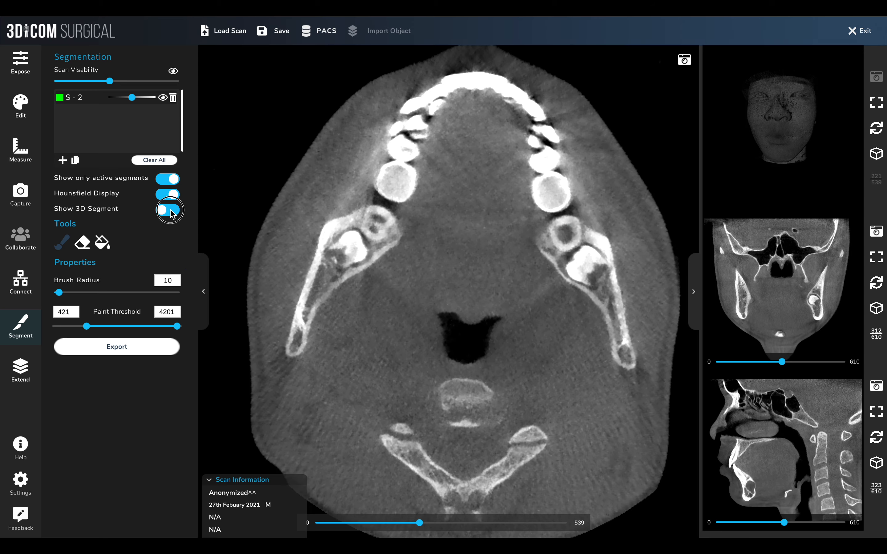
{"action": "left_click", "coordinate": [877, 107]}
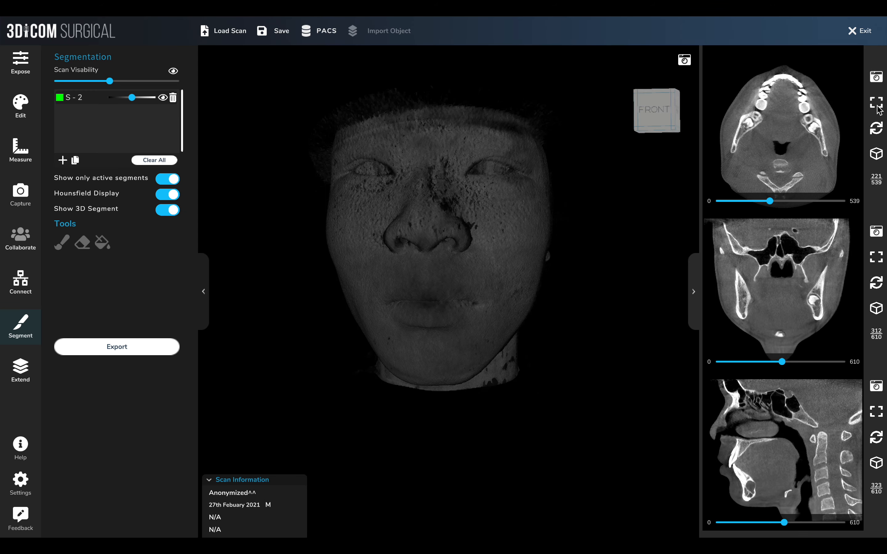
{"action": "left_click_drag", "start_coordinate": [463, 251], "coordinate": [334, 252]}
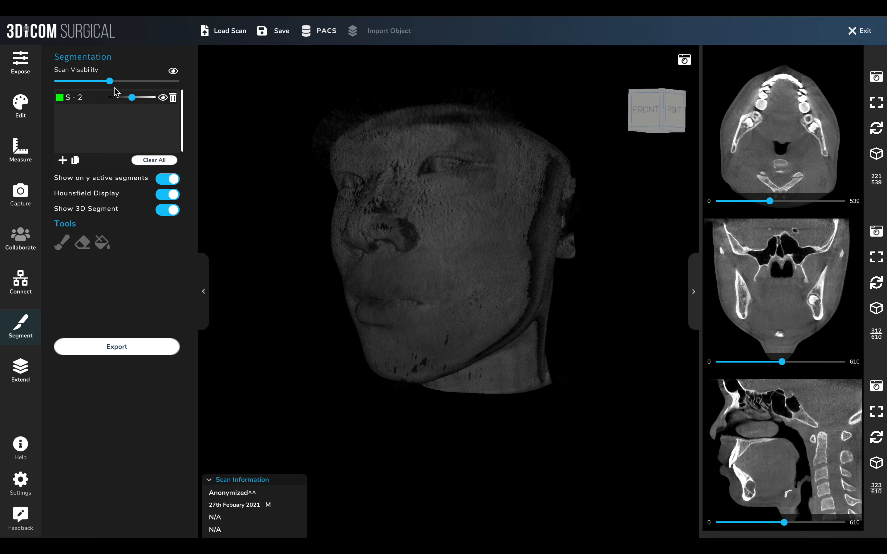
Raise the lower display threshold to 674 to show the skull bone, and rotate the 3D model
{"action": "left_click", "coordinate": [24, 66]}
{"action": "left_click_drag", "start_coordinate": [58, 125], "coordinate": [100, 129]}
{"action": "left_click_drag", "start_coordinate": [489, 310], "coordinate": [657, 277]}
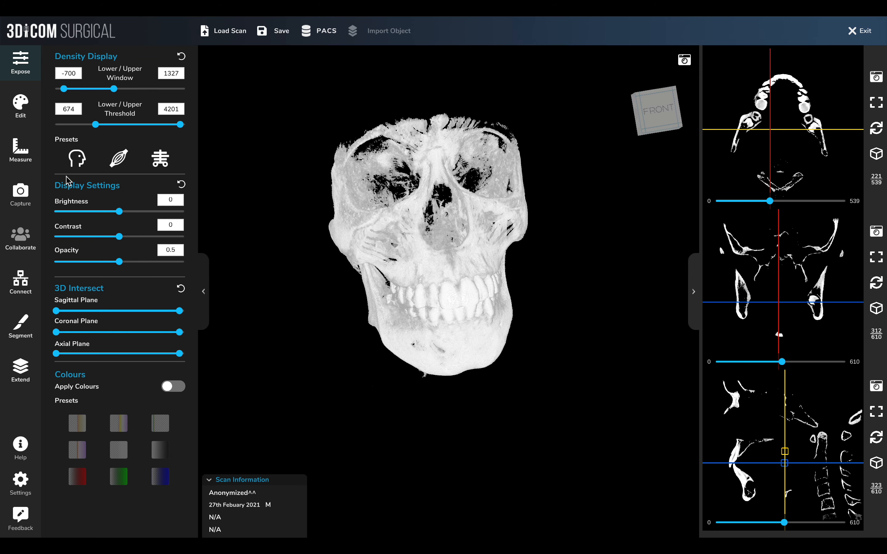
Return to segmentation, adjust the scan visibility, and rotate the 3D skull to a right side view
{"action": "left_click", "coordinate": [21, 326]}
{"action": "mouse_move", "coordinate": [115, 82]}
{"action": "left_mouse_down"}
{"action": "mouse_move", "coordinate": [152, 82]}
{"action": "mouse_move", "coordinate": [59, 85]}
{"action": "mouse_move", "coordinate": [108, 88]}
{"action": "left_mouse_up"}
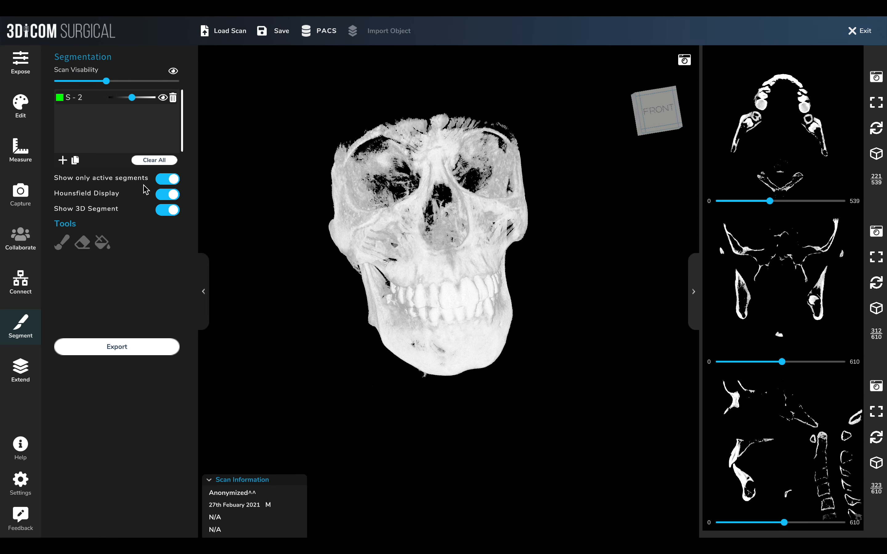
{"action": "left_click", "coordinate": [176, 70]}
{"action": "left_click_drag", "start_coordinate": [404, 273], "coordinate": [196, 263]}
{"action": "left_click_drag", "start_coordinate": [524, 268], "coordinate": [628, 319]}
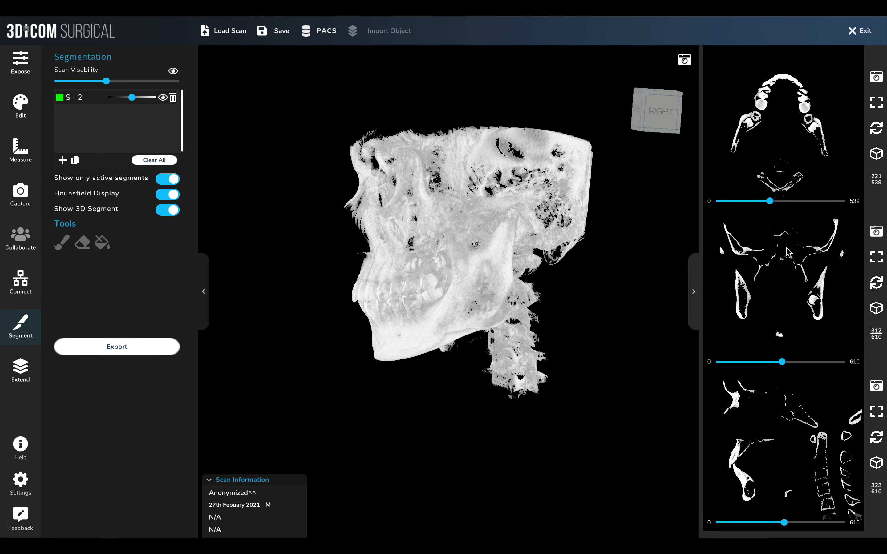
Bring the axial slice back to the main view and brush-paint the mandible body on lower slices
{"action": "left_click", "coordinate": [877, 104]}
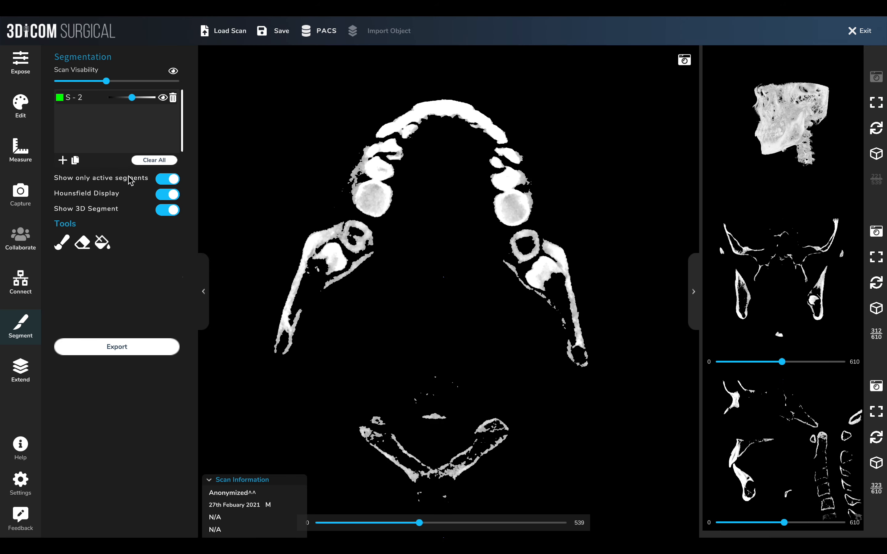
{"action": "left_click", "coordinate": [65, 245]}
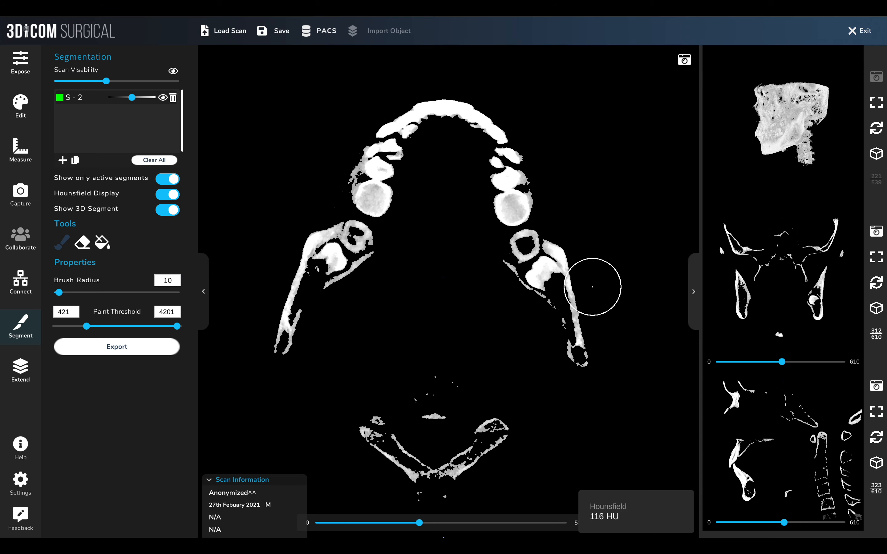
{"action": "scroll", "coordinate": [295, 322], "scroll_direction": "down", "scroll_amount": 8}
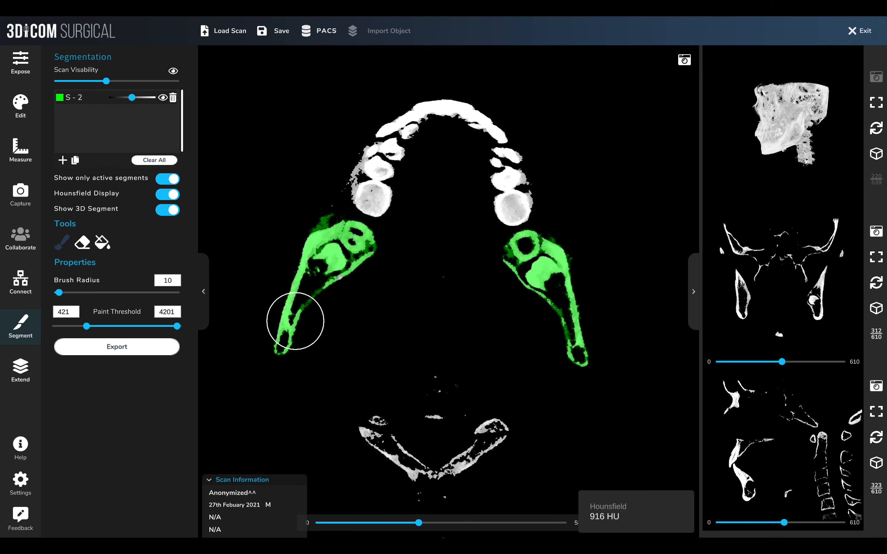
{"action": "scroll", "coordinate": [295, 322], "scroll_direction": "down", "scroll_amount": 2}
{"action": "mouse_move", "coordinate": [287, 372]}
{"action": "left_mouse_down"}
{"action": "mouse_move", "coordinate": [311, 267]}
{"action": "mouse_move", "coordinate": [396, 150]}
{"action": "mouse_move", "coordinate": [469, 99]}
{"action": "mouse_move", "coordinate": [529, 277]}
{"action": "mouse_move", "coordinate": [588, 386]}
{"action": "mouse_move", "coordinate": [522, 212]}
{"action": "mouse_move", "coordinate": [420, 232]}
{"action": "mouse_move", "coordinate": [330, 300]}
{"action": "mouse_move", "coordinate": [333, 285]}
{"action": "left_mouse_up"}
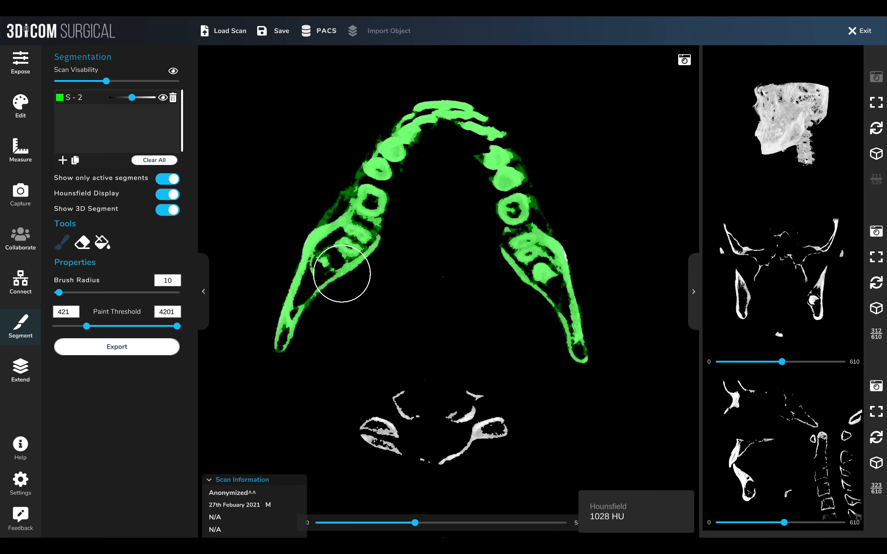
Continue painting the left mandible body across further axial slices
{"action": "scroll", "coordinate": [428, 234], "scroll_direction": "down", "scroll_amount": 4}
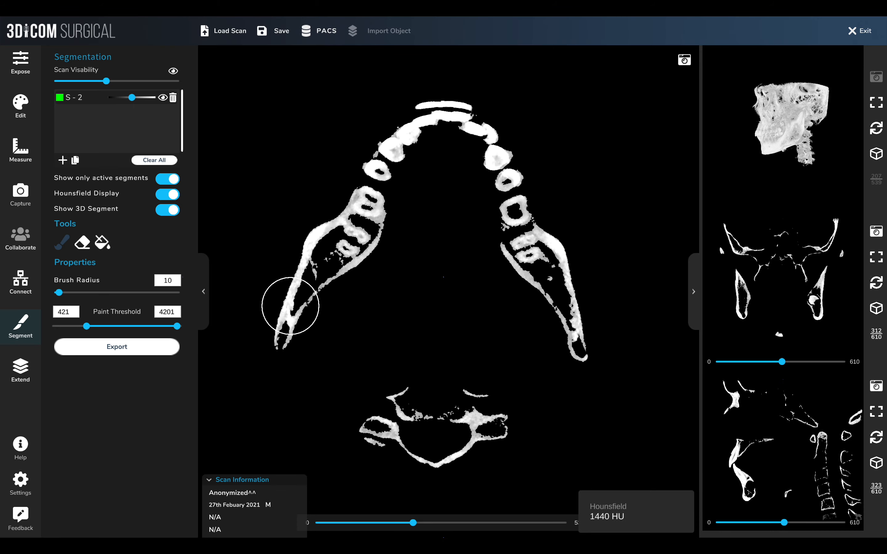
{"action": "mouse_move", "coordinate": [287, 344]}
{"action": "left_mouse_down"}
{"action": "mouse_move", "coordinate": [345, 269]}
{"action": "mouse_move", "coordinate": [422, 115]}
{"action": "mouse_move", "coordinate": [482, 145]}
{"action": "mouse_move", "coordinate": [570, 327]}
{"action": "mouse_move", "coordinate": [479, 232]}
{"action": "mouse_move", "coordinate": [336, 257]}
{"action": "mouse_move", "coordinate": [321, 306]}
{"action": "left_mouse_up"}
{"action": "scroll", "coordinate": [321, 305], "scroll_direction": "down", "scroll_amount": 1}
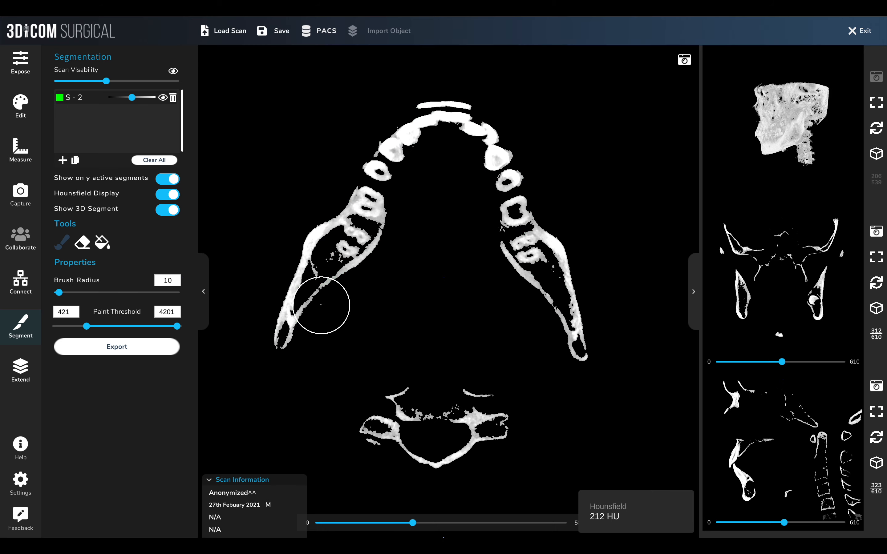
{"action": "mouse_move", "coordinate": [285, 321]}
{"action": "left_mouse_down"}
{"action": "mouse_move", "coordinate": [376, 179]}
{"action": "mouse_move", "coordinate": [448, 115]}
{"action": "mouse_move", "coordinate": [517, 188]}
{"action": "mouse_move", "coordinate": [573, 340]}
{"action": "mouse_move", "coordinate": [511, 235]}
{"action": "mouse_move", "coordinate": [368, 244]}
{"action": "mouse_move", "coordinate": [327, 287]}
{"action": "left_mouse_up"}
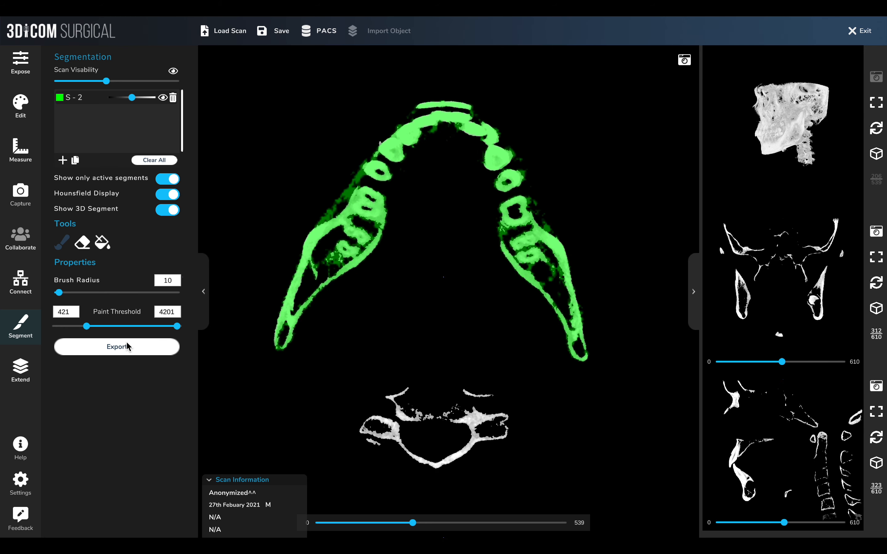
{"action": "left_click_drag", "start_coordinate": [90, 329], "coordinate": [97, 330]}
{"action": "left_click", "coordinate": [5, 383]}
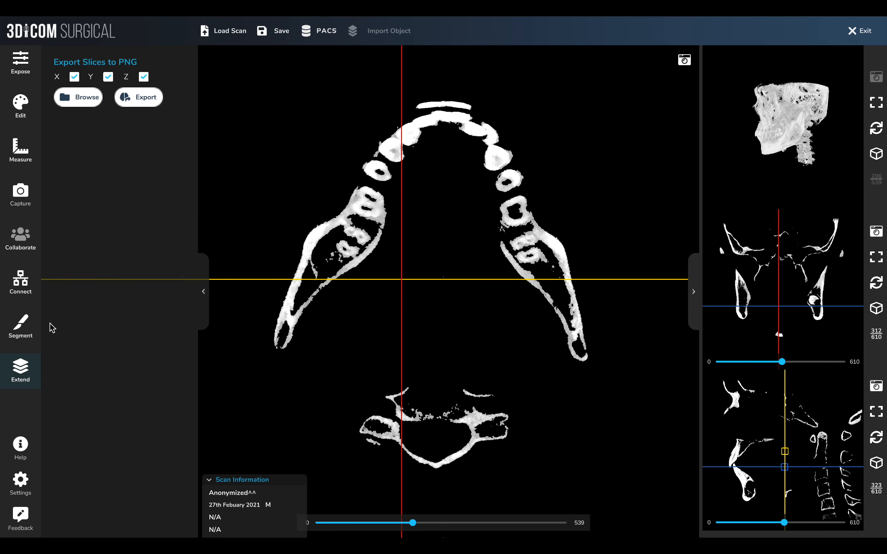
{"action": "left_click", "coordinate": [25, 330]}
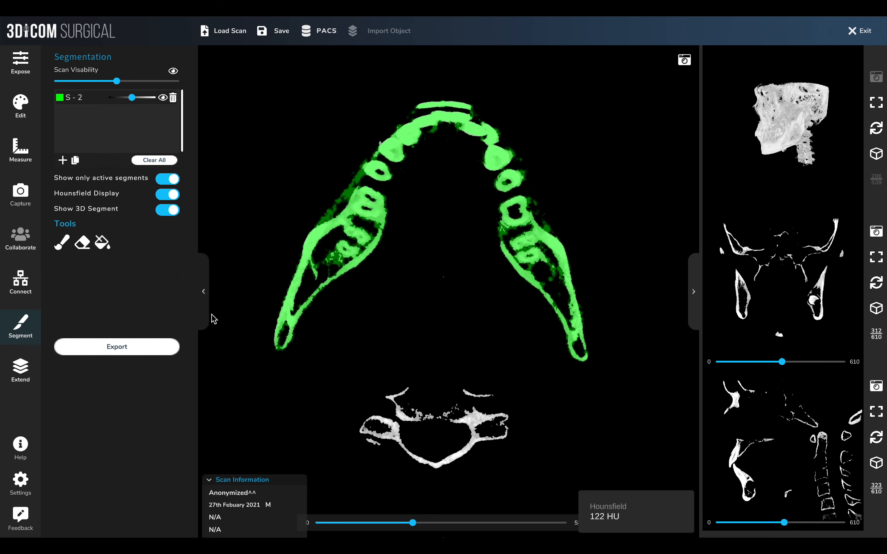
Export the S - 2 segment as an STL file to the Desktop folder
{"action": "left_click", "coordinate": [131, 343]}
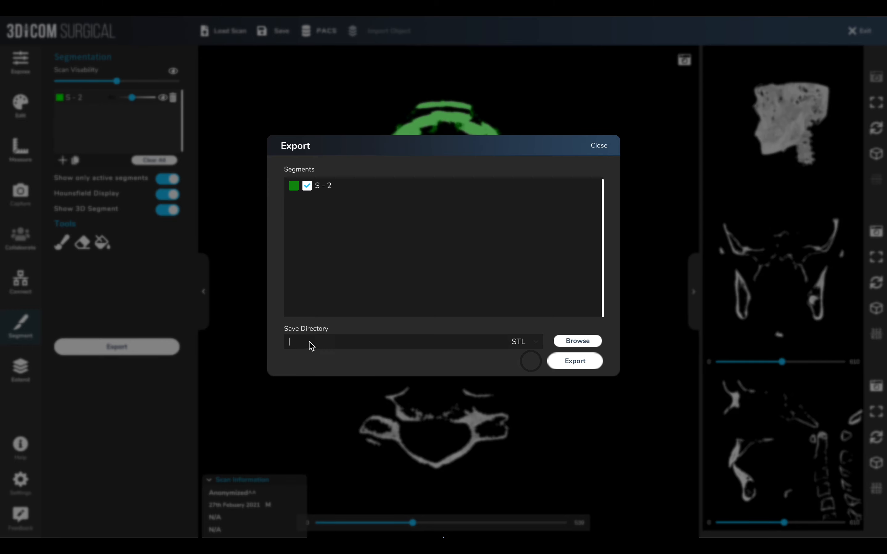
{"action": "left_click", "coordinate": [571, 343]}
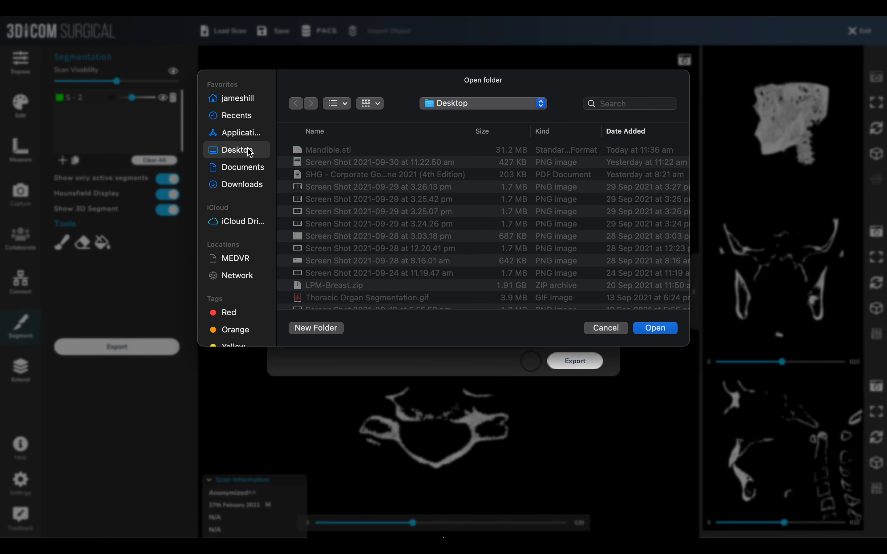
{"action": "left_click", "coordinate": [671, 328]}
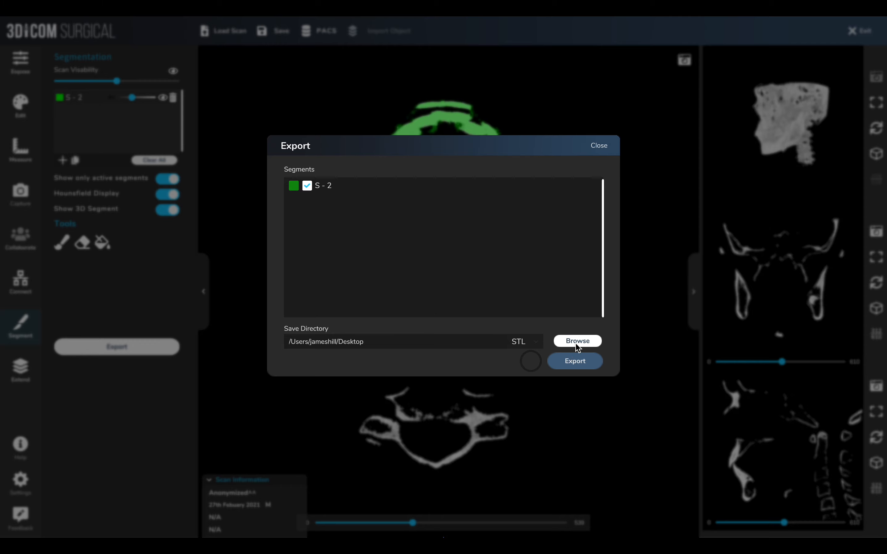
{"action": "left_click", "coordinate": [584, 364]}
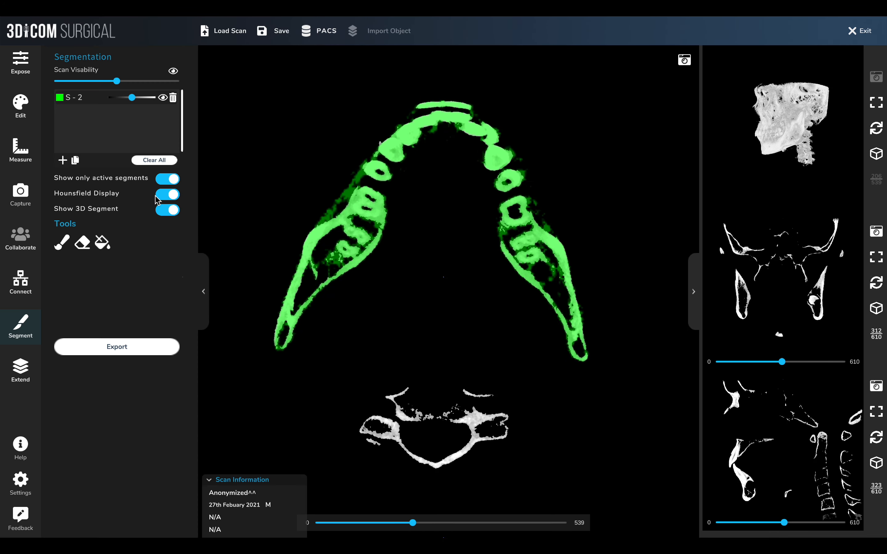
Open the Expose panel and scroll through the axial slices
{"action": "left_click", "coordinate": [26, 73]}
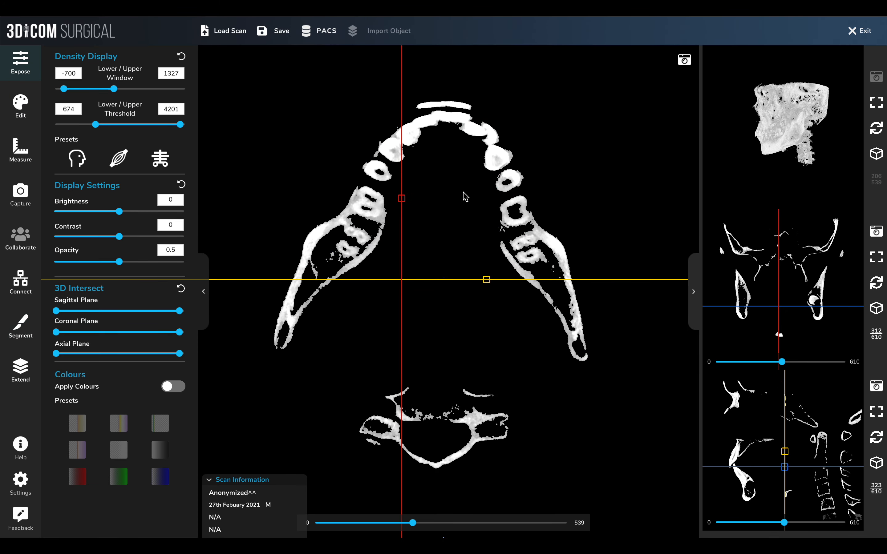
{"action": "scroll", "coordinate": [416, 200], "scroll_direction": "up", "scroll_amount": 10}
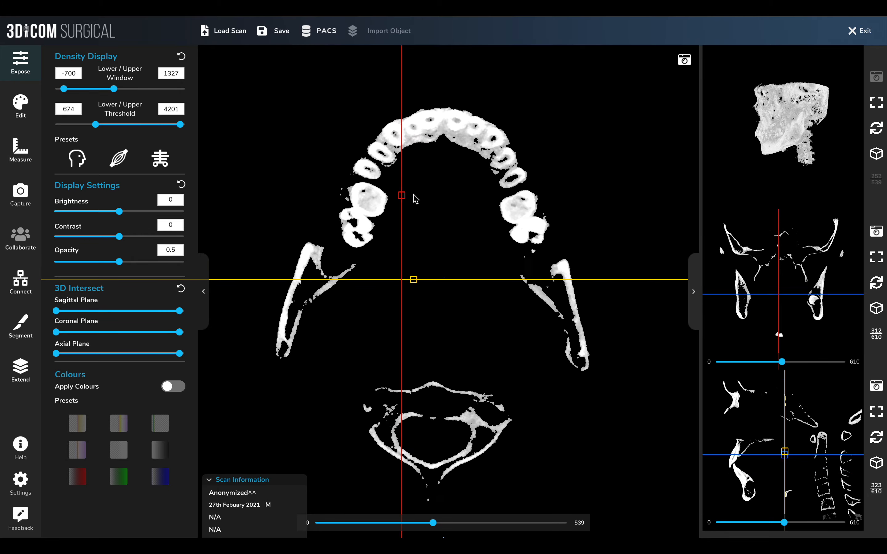
Scroll the axial slice and set the lower density threshold to -373
{"action": "scroll", "coordinate": [415, 200], "scroll_direction": "down", "scroll_amount": 3}
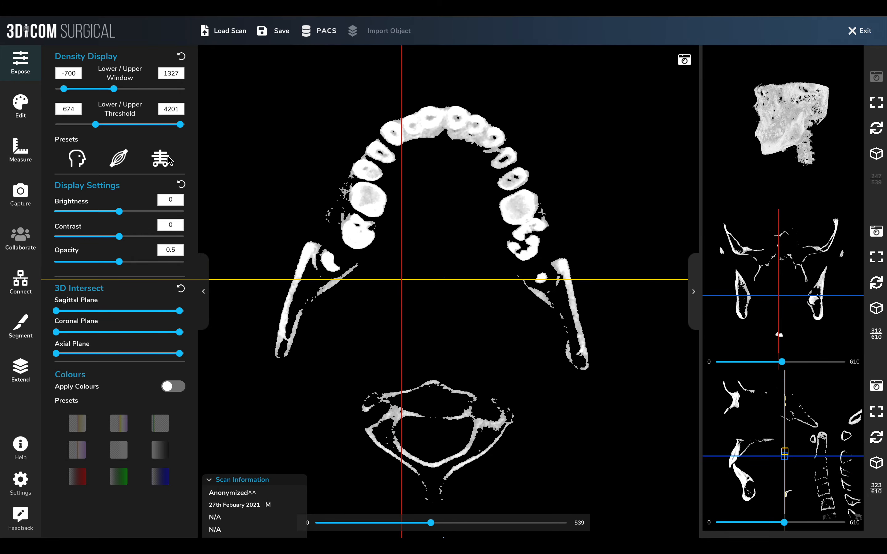
{"action": "left_click_drag", "start_coordinate": [101, 126], "coordinate": [74, 127]}
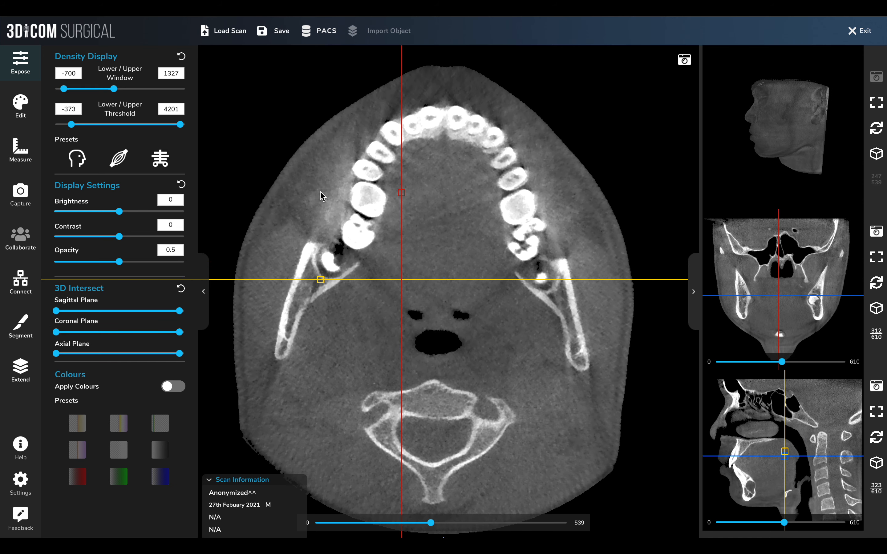
Flip the sagittal view horizontally using its view-orientation controls
{"action": "left_click", "coordinate": [22, 103]}
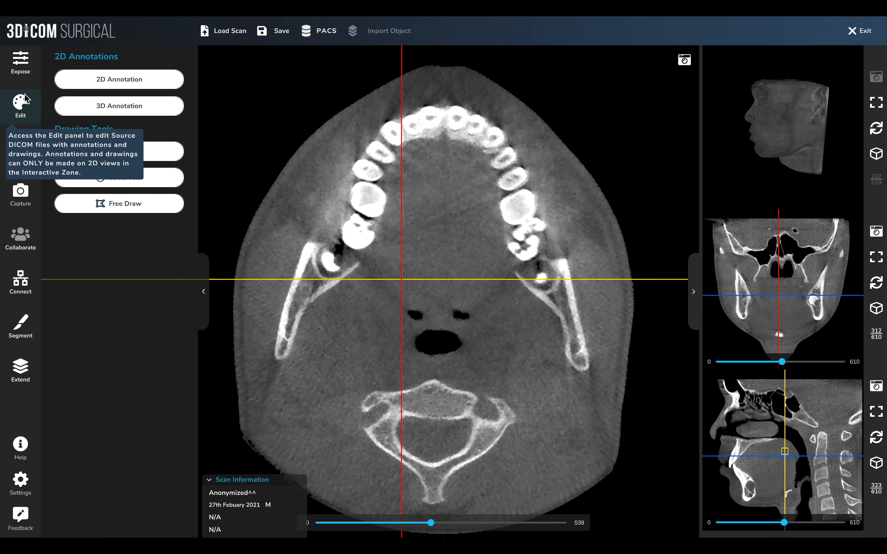
{"action": "left_click", "coordinate": [21, 70]}
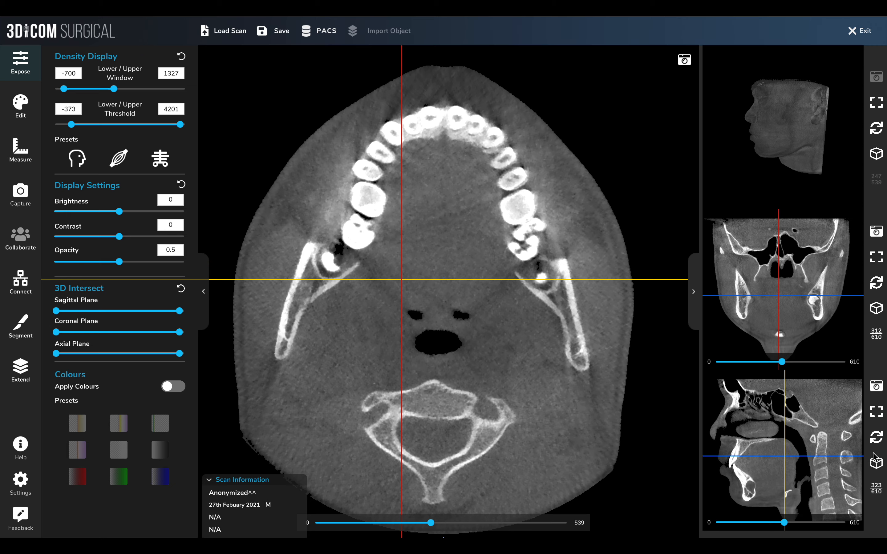
{"action": "left_click", "coordinate": [876, 462]}
{"action": "left_click", "coordinate": [854, 464]}
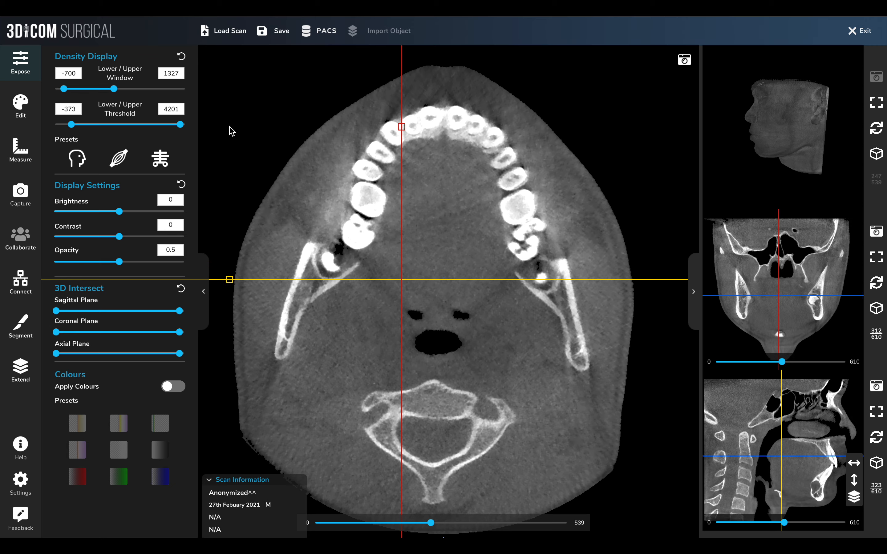
{"action": "mouse_move", "coordinate": [295, 4]}
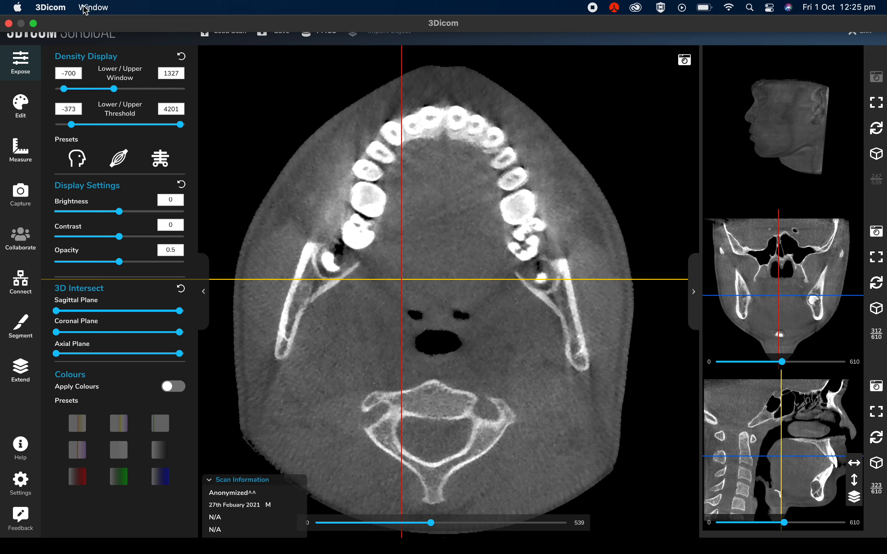